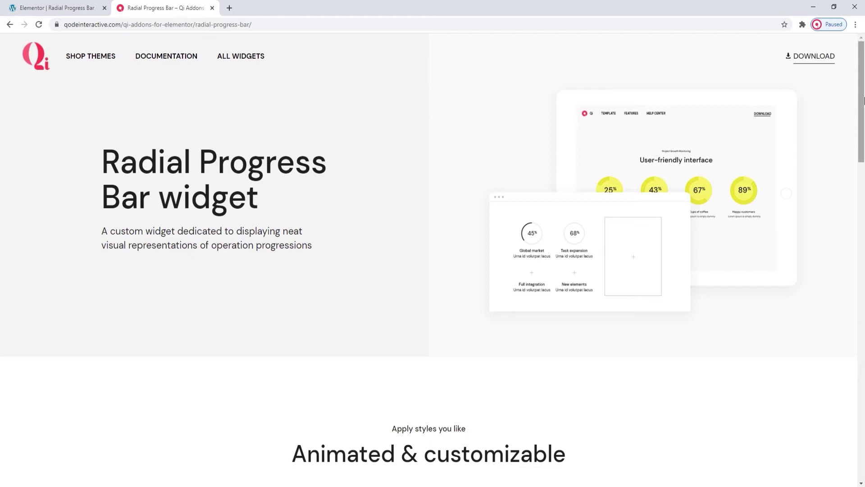
# Step: Examine the line colour, thickness and size variations on the Radial Progress Bar demo page
pyautogui.moveTo(863, 100); pyautogui.dragTo(864, 179)
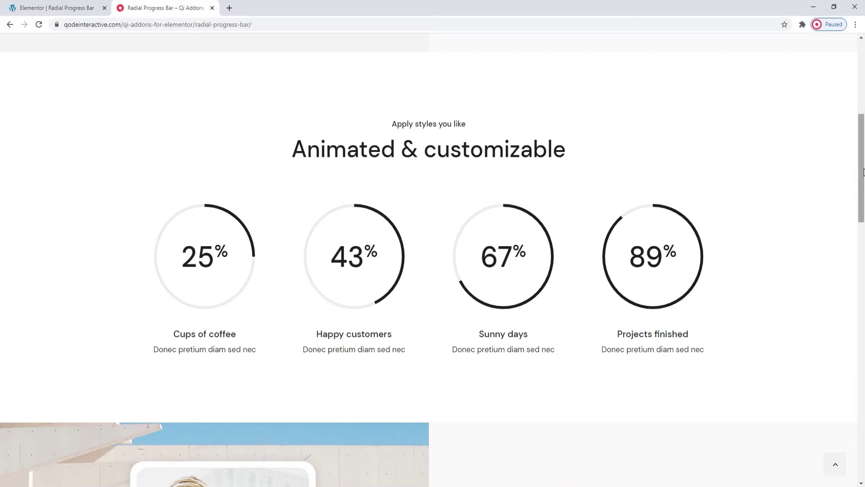
pyautogui.moveTo(864, 172); pyautogui.dragTo(863, 325)
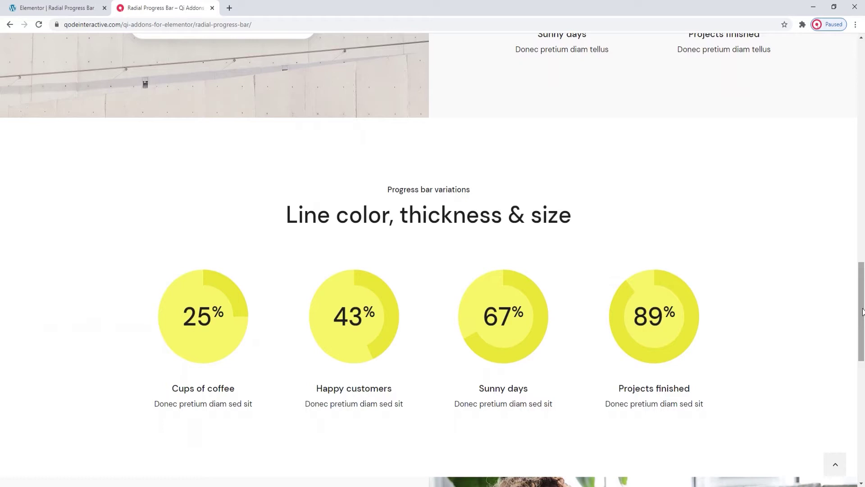
pyautogui.moveTo(862, 311); pyautogui.dragTo(863, 384)
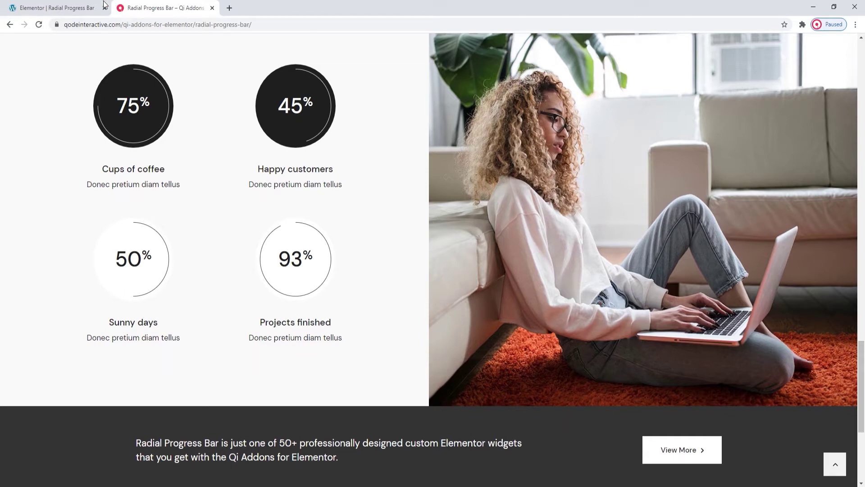
# Step: Switch to the Elementor editor, search the widgets for "progress" and place a Radial Progress Bar in the first column
pyautogui.click(91, 8)
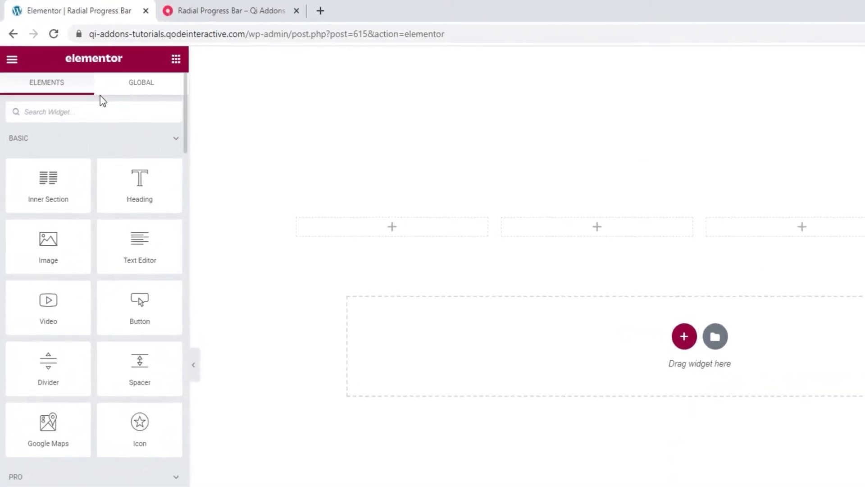
pyautogui.write('progres')
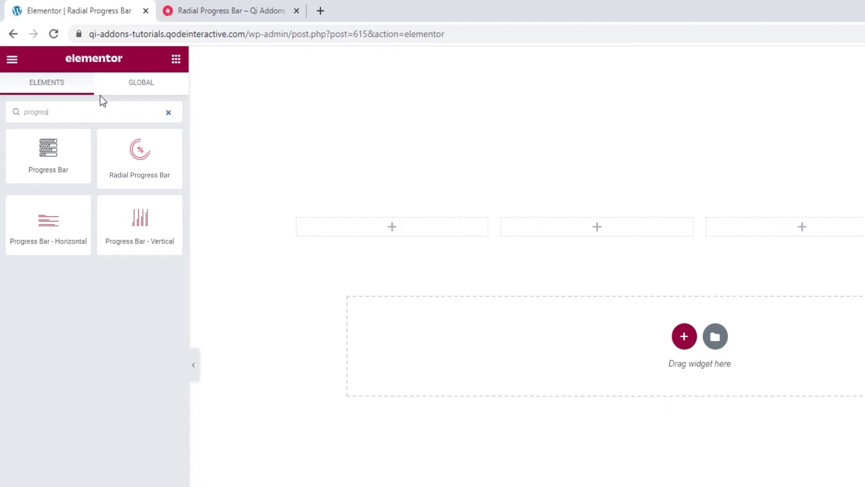
pyautogui.write('s')
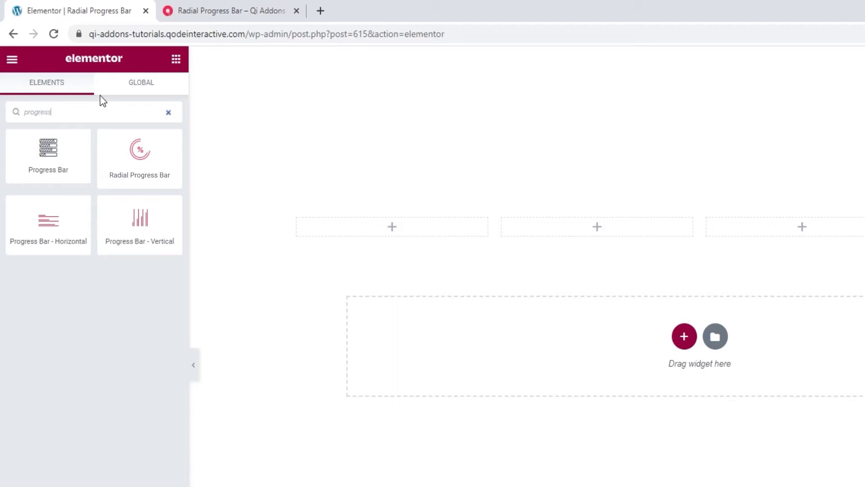
pyautogui.moveTo(155, 148); pyautogui.dragTo(204, 171)
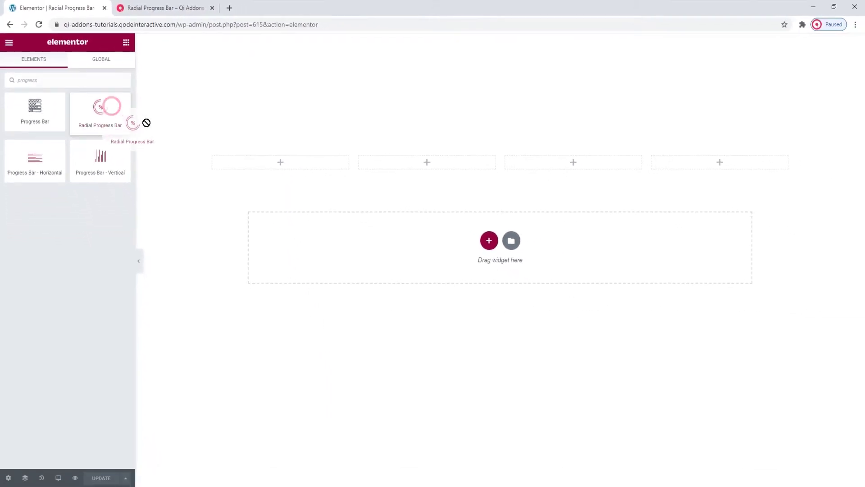
pyautogui.moveTo(147, 123); pyautogui.dragTo(274, 167)
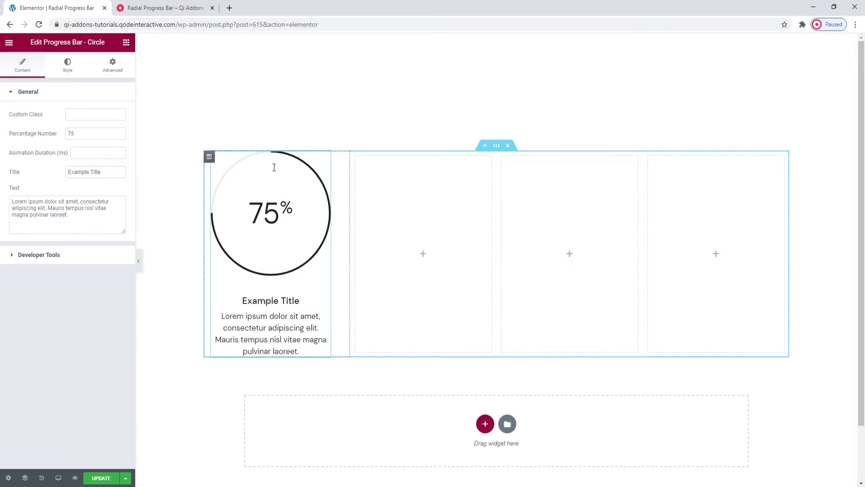
# Step: Set the radial progress bar's percentage number to 25
pyautogui.doubleClick(96, 134)
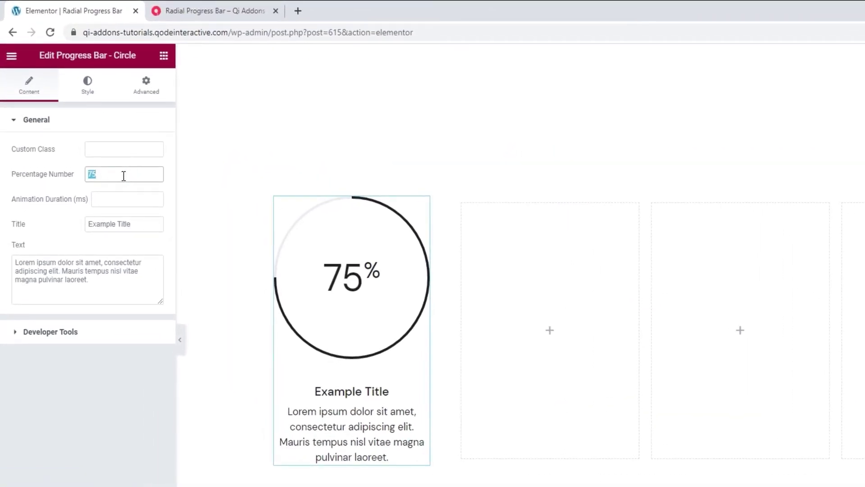
pyautogui.write('25')
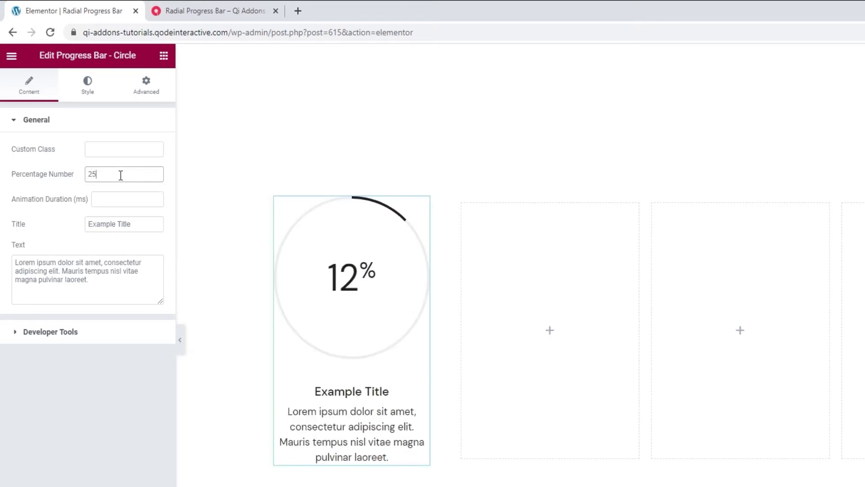
# Step: Try animation durations of 1000 ms and 500 ms on the progress bar and clear the duration value
pyautogui.click(118, 198)
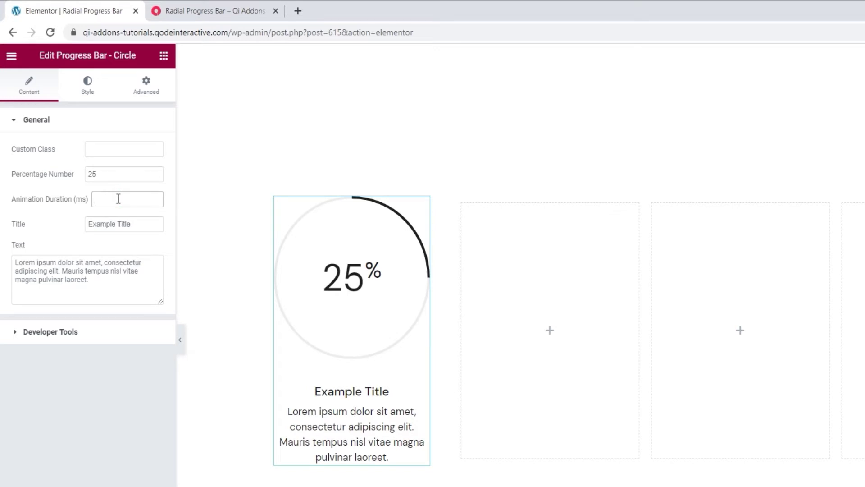
pyautogui.write('1000')
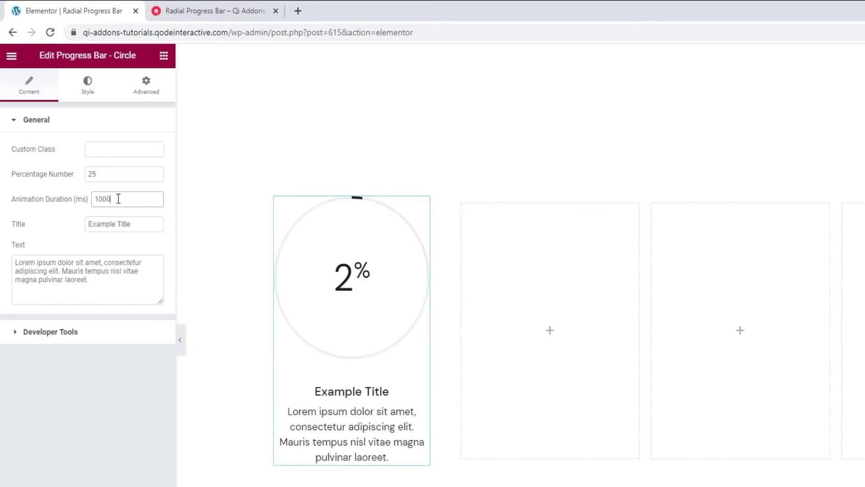
pyautogui.doubleClick(118, 198)
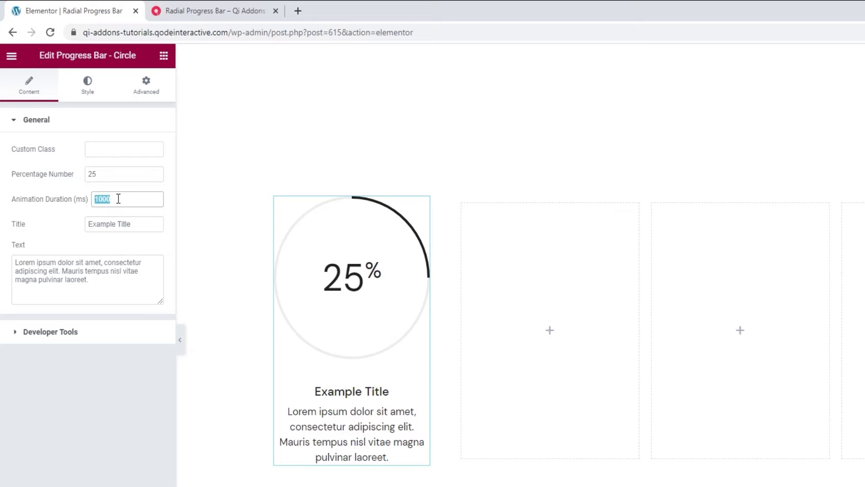
pyautogui.write('500')
pyautogui.moveTo(118, 199); pyautogui.dragTo(93, 195)
pyautogui.press('BackSpace')
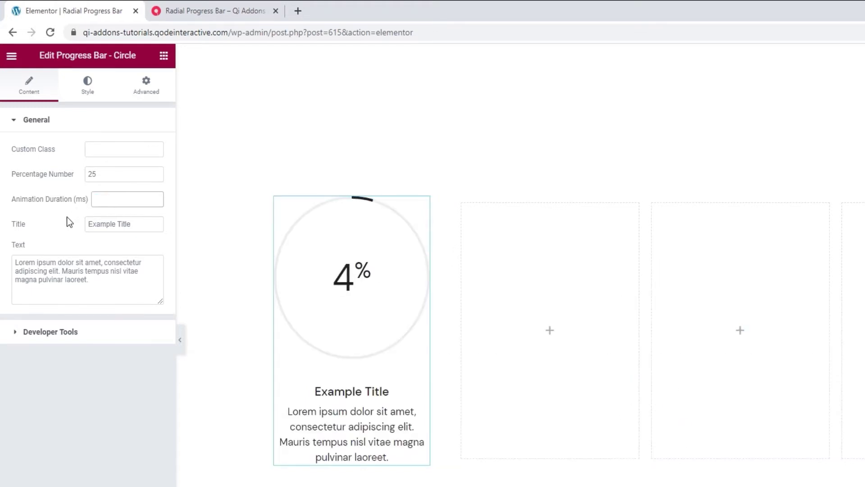
# Step: Title the progress bar "Cups of coffee" and replace its description text with "Pending coffees bought"
pyautogui.tripleClick(112, 226)
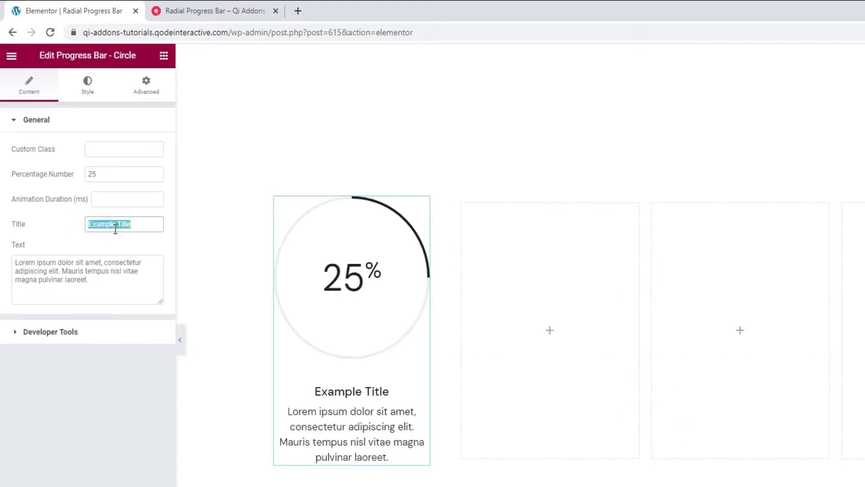
pyautogui.write('Cups of coffee')
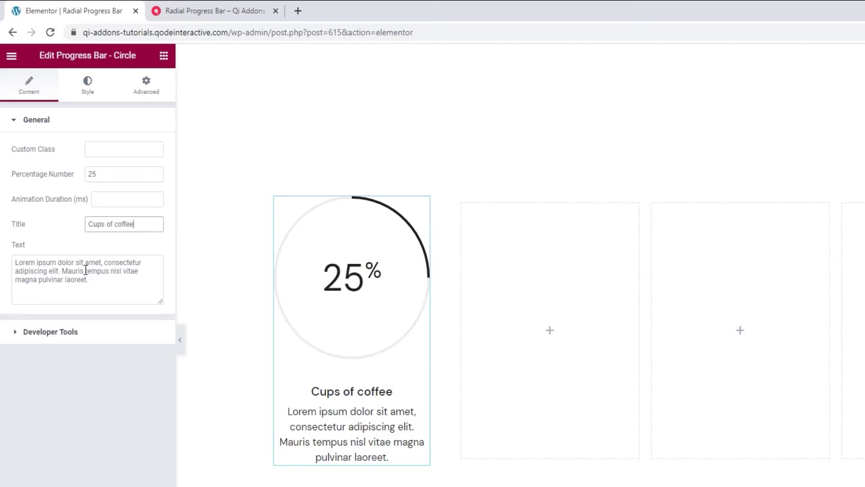
pyautogui.tripleClick(86, 270)
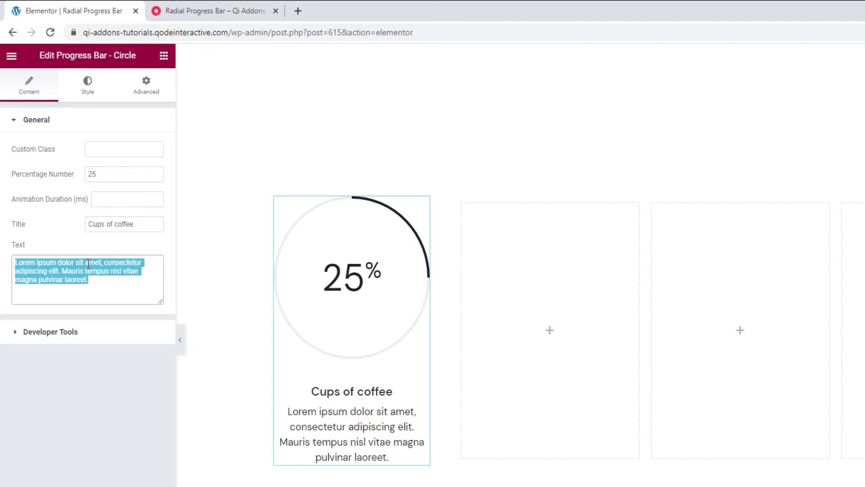
pyautogui.write('Pendi')
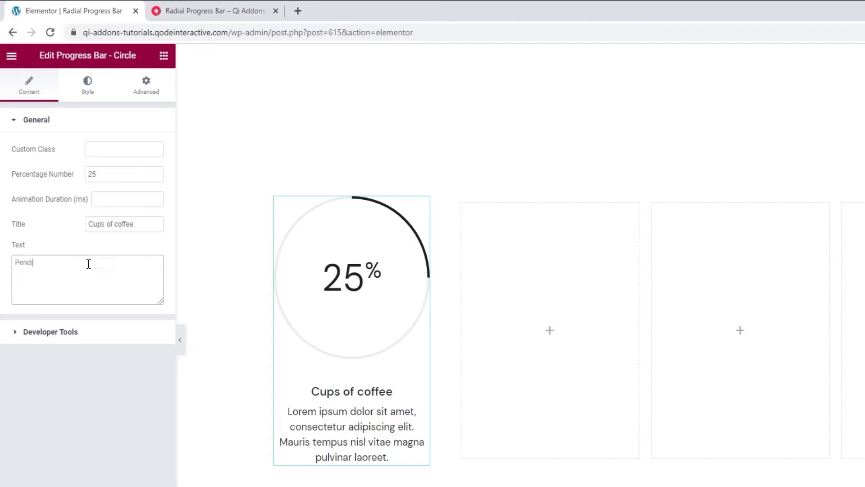
pyautogui.write('ng coffees bought')
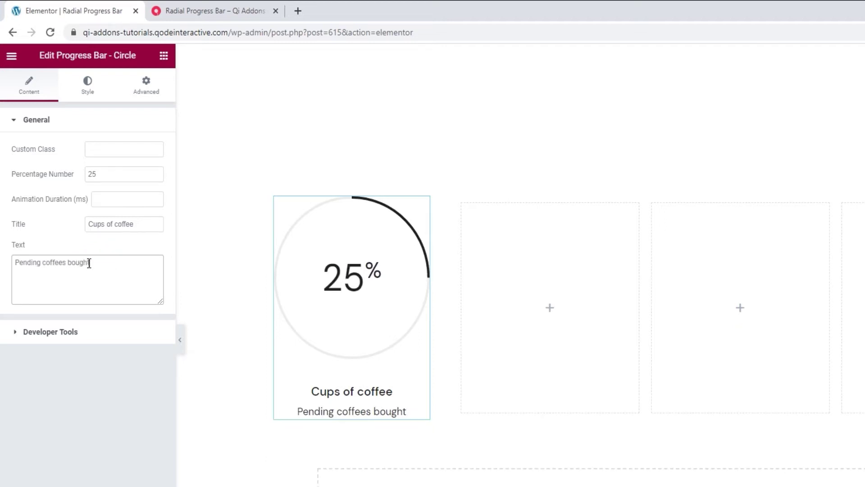
# Step: Show the progress bar's shortcode snippet, read through it and turn the snippet display off again
pyautogui.click(110, 333)
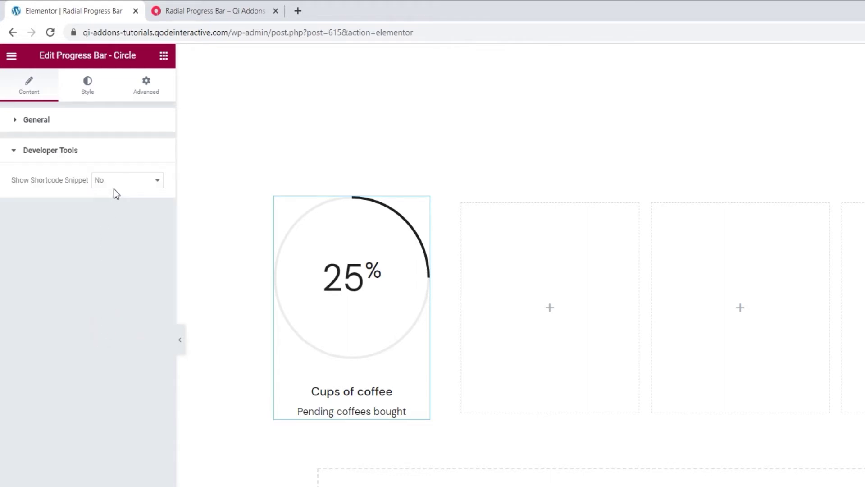
pyautogui.click(114, 183)
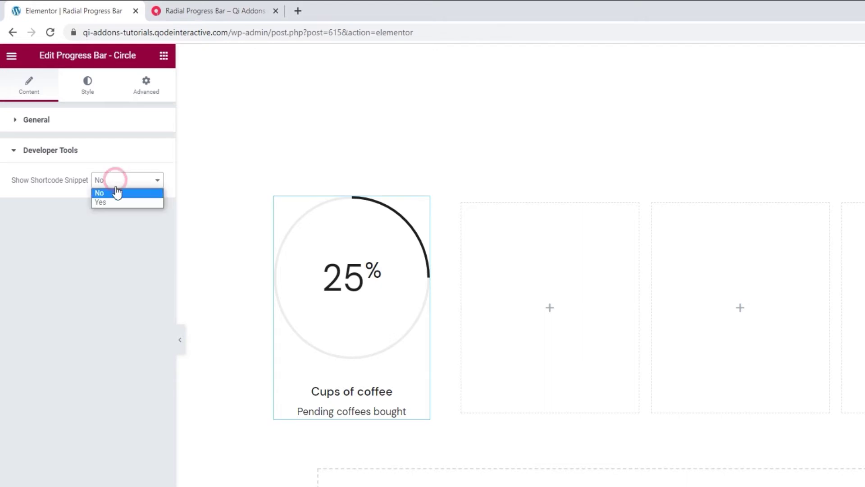
pyautogui.click(112, 200)
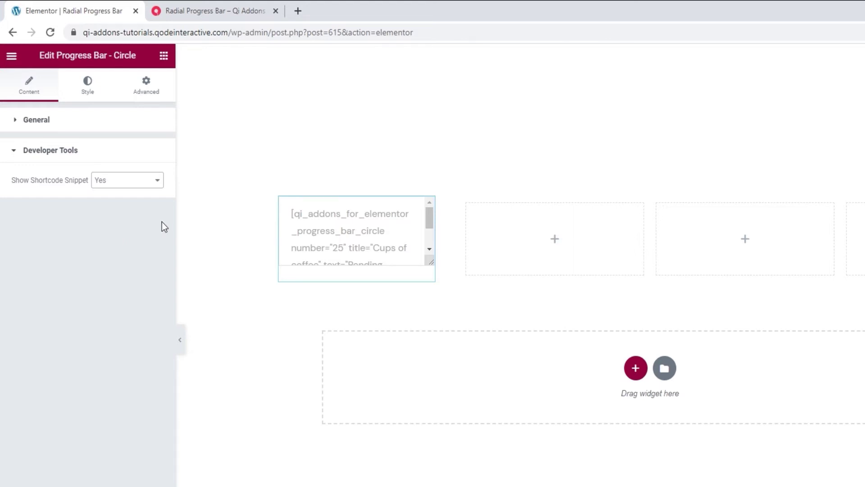
pyautogui.scroll(-2, 310, 246)
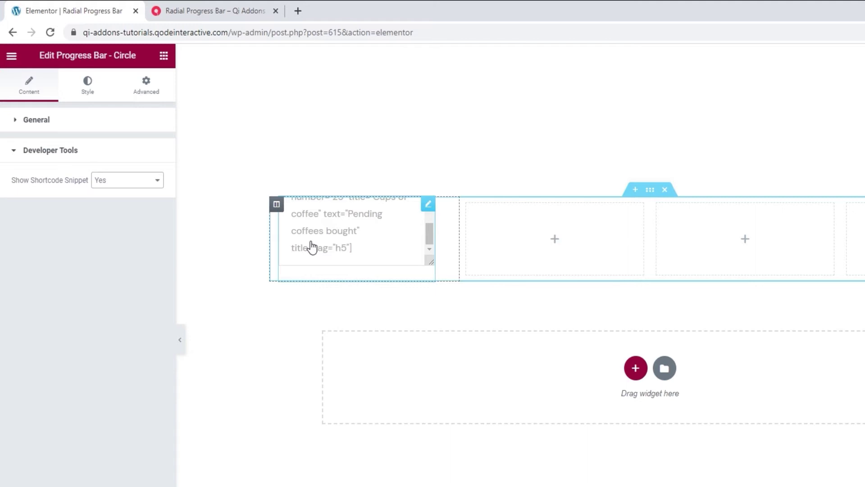
pyautogui.click(143, 185)
pyautogui.click(135, 189)
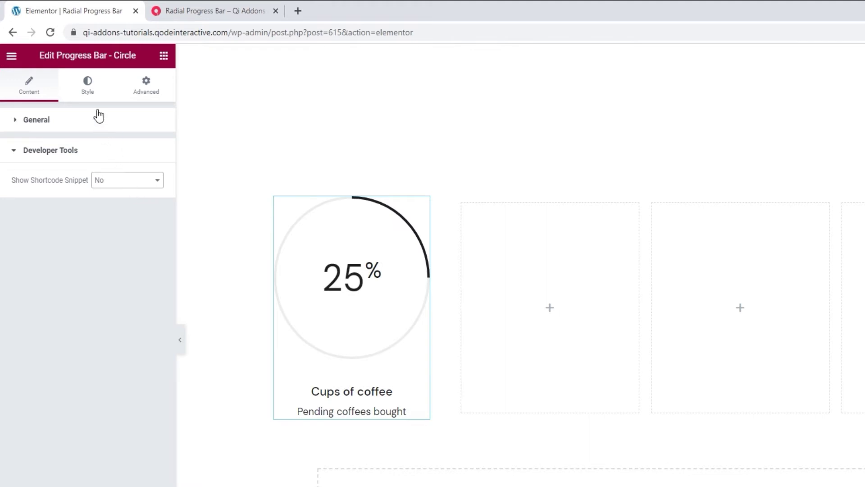
# Step: Set the circle's active line colour to #e8ea3b in the widget's style settings
pyautogui.click(92, 92)
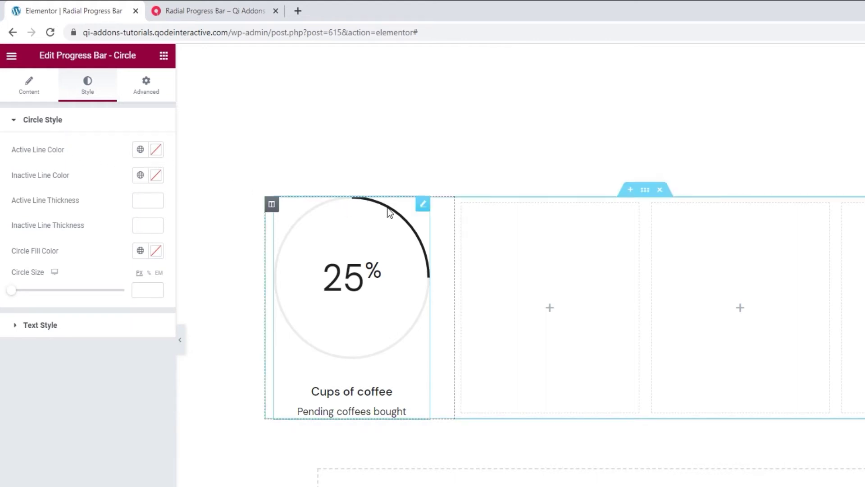
pyautogui.click(155, 150)
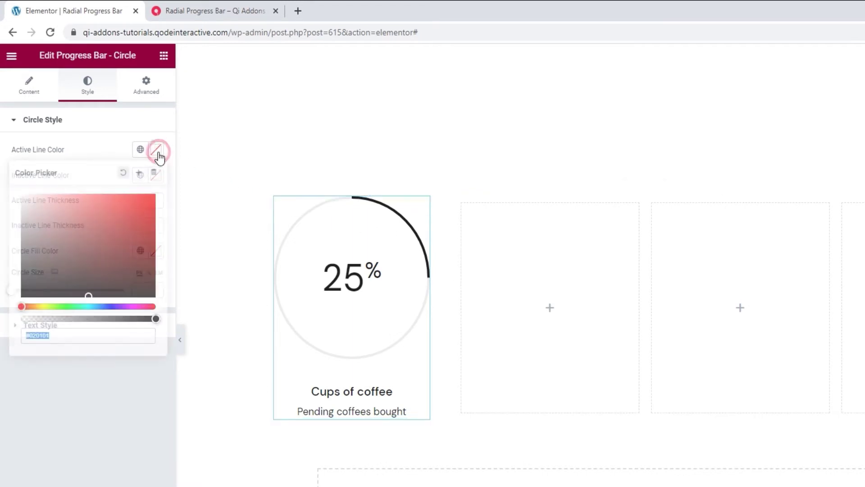
pyautogui.moveTo(113, 227); pyautogui.dragTo(82, 229)
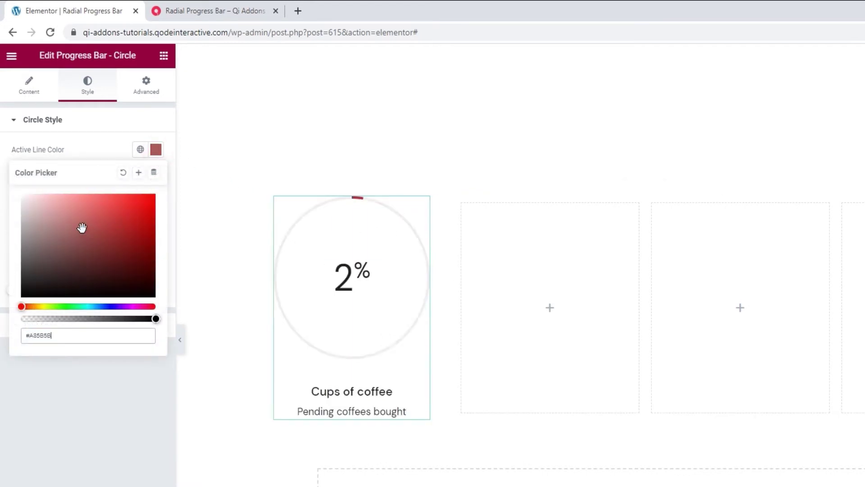
pyautogui.doubleClick(85, 335)
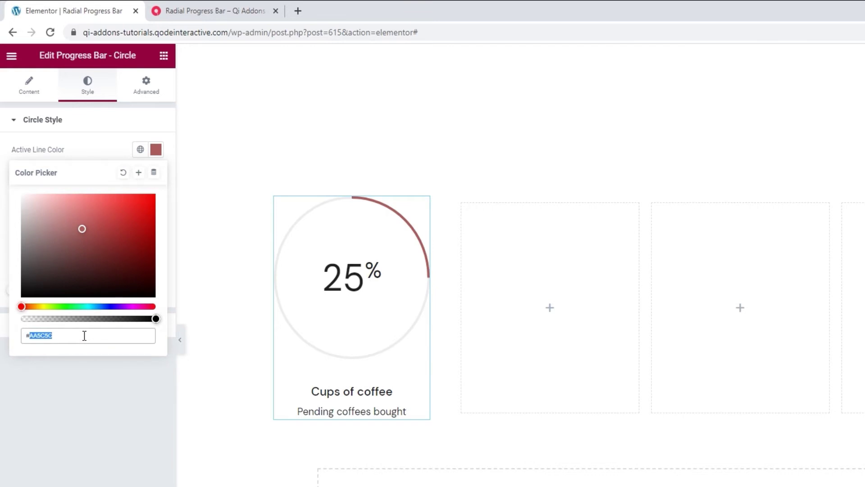
pyautogui.write('e8ea3b')
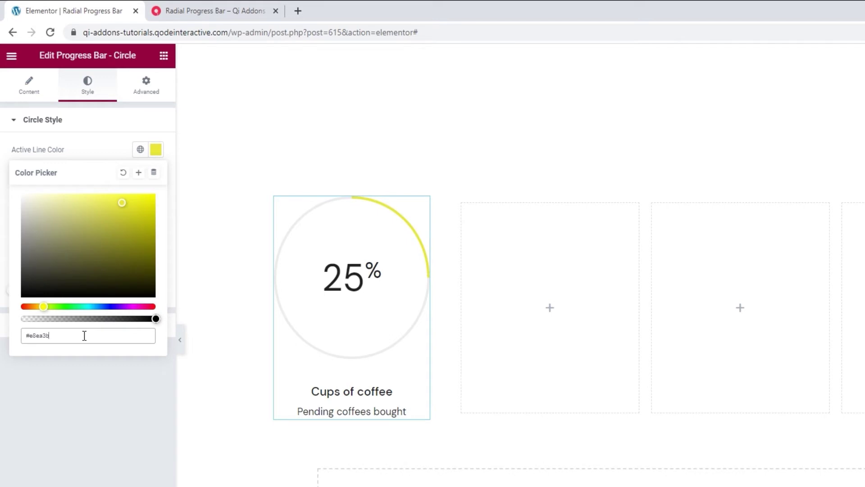
pyautogui.click(108, 156)
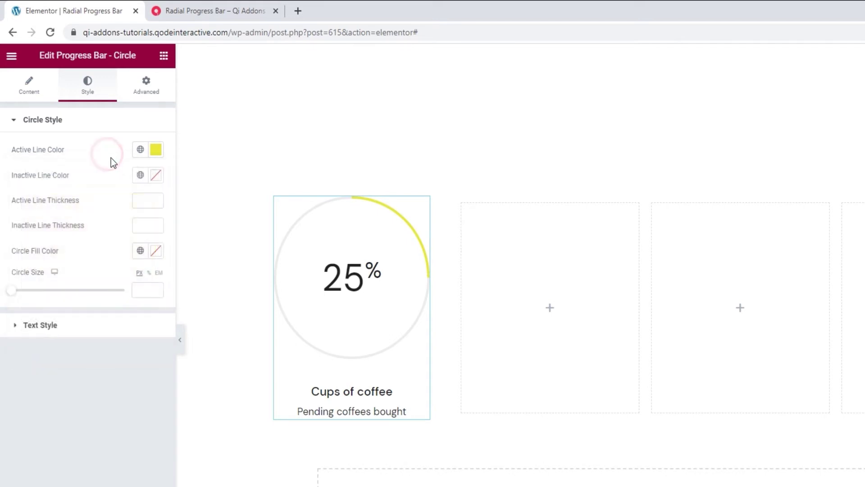
# Step: Set the circle's inactive line colour to #f6f86b
pyautogui.click(153, 180)
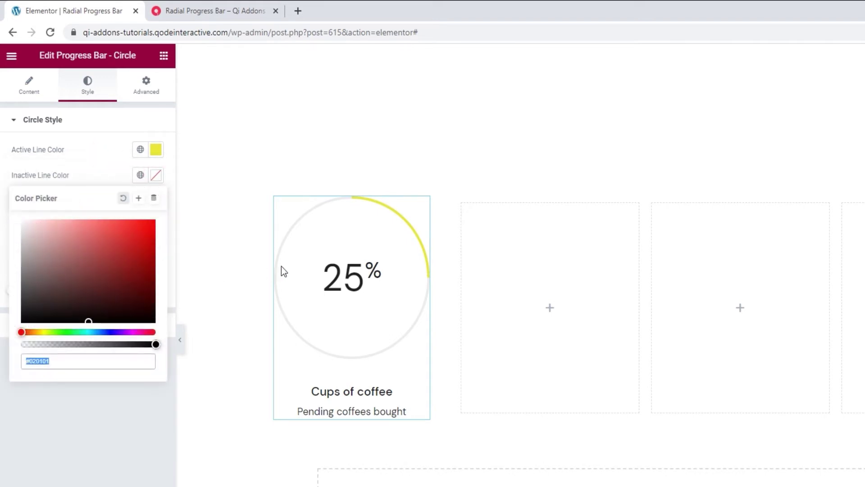
pyautogui.doubleClick(108, 360)
pyautogui.write('f6f88b')
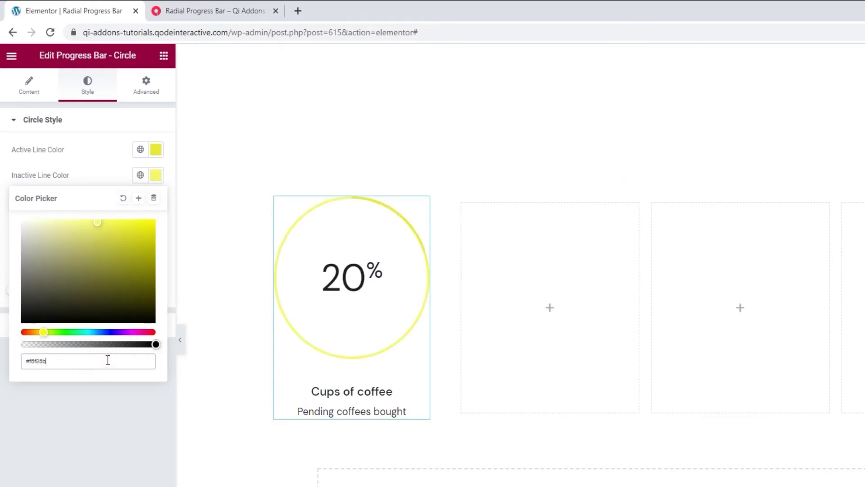
pyautogui.click(91, 182)
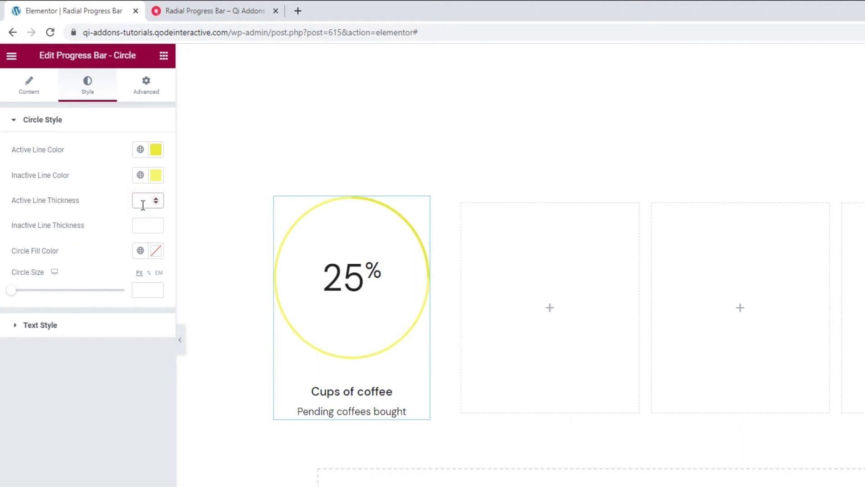
# Step: Set both the active and inactive line thickness of the circle to 36
pyautogui.write('36')
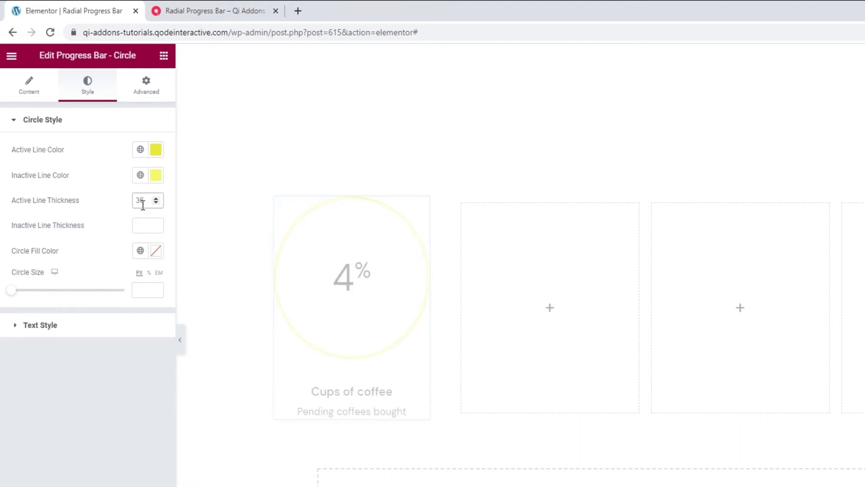
pyautogui.click(139, 223)
pyautogui.write('16')
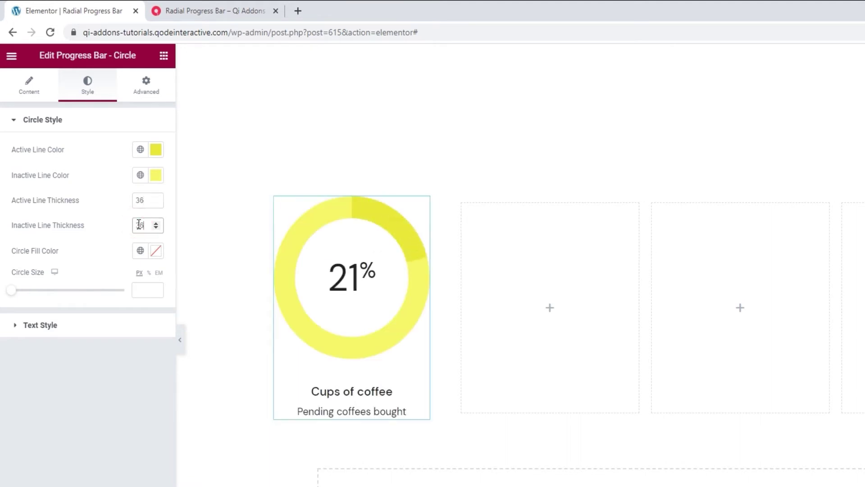
# Step: Set the circle's fill colour to #f6f86b
pyautogui.click(115, 247)
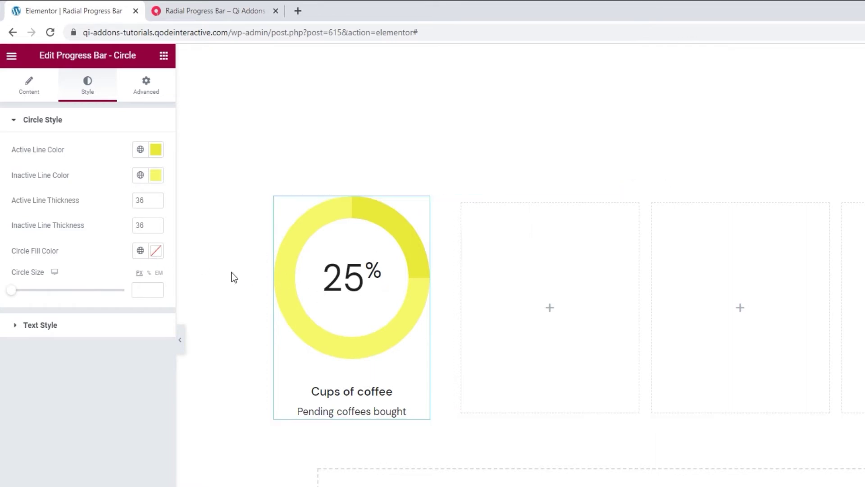
pyautogui.click(159, 256)
pyautogui.doubleClick(78, 435)
pyautogui.write('f6f86b')
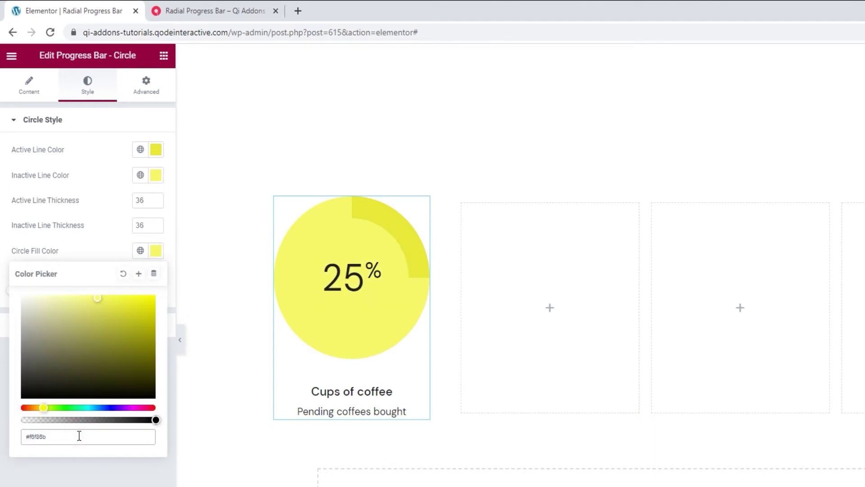
pyautogui.click(101, 254)
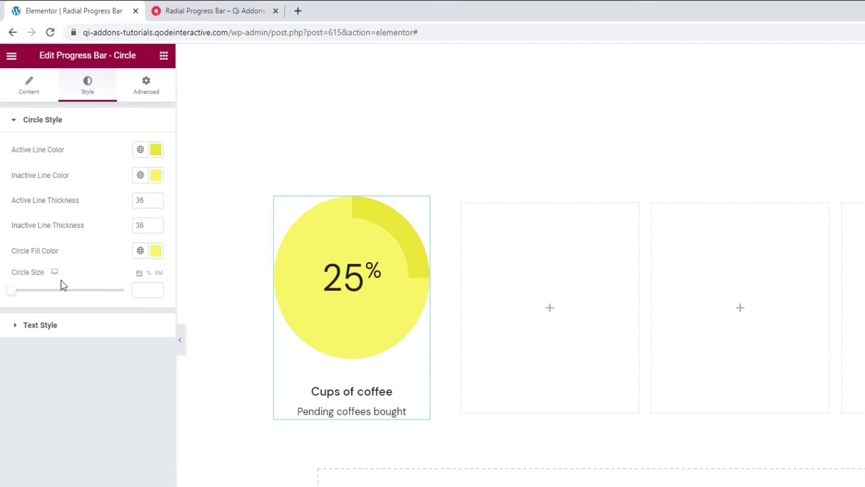
# Step: Set the circle size to 200 px
pyautogui.moveTo(12, 290); pyautogui.dragTo(53, 296)
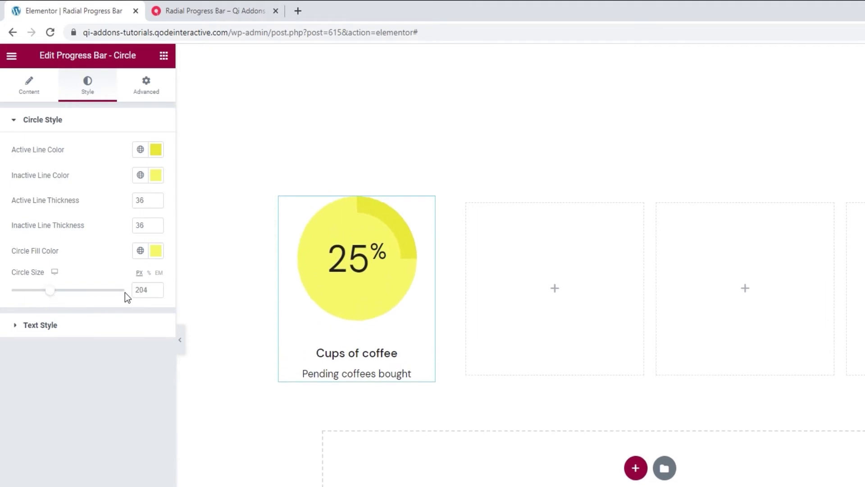
pyautogui.click(141, 290)
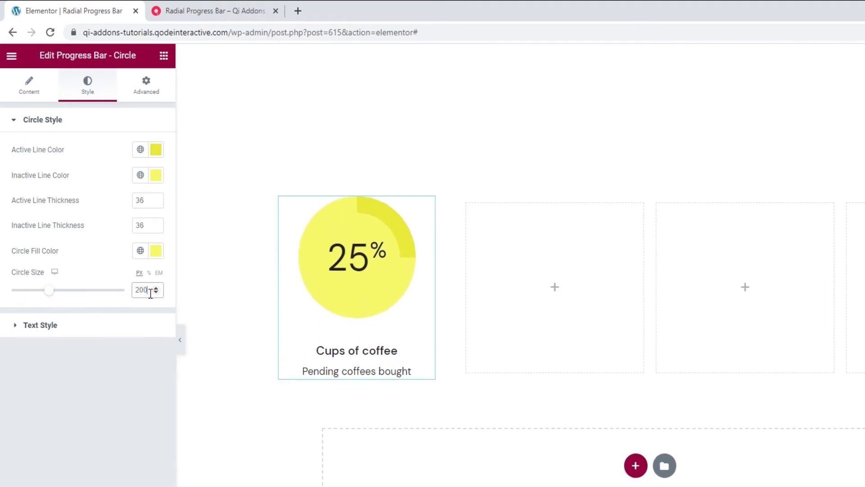
pyautogui.click(117, 271)
# Step: Open the widget's text style settings and look through the title tag options, keeping H5
pyautogui.click(91, 324)
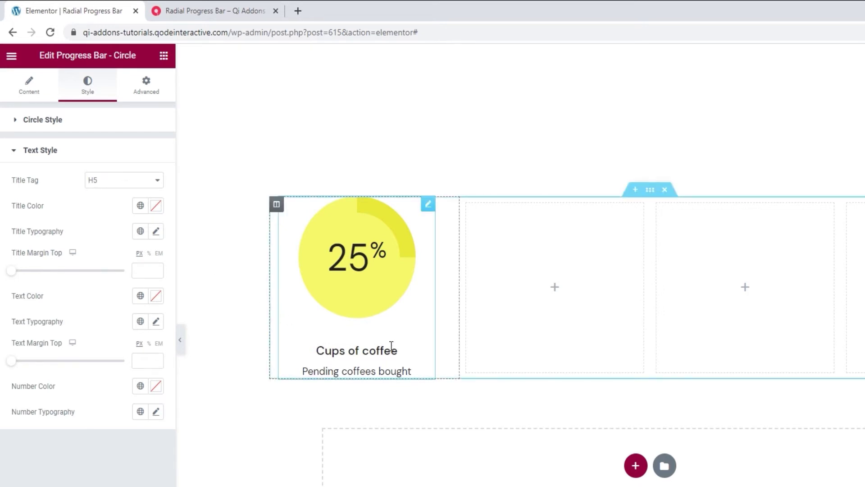
pyautogui.click(120, 182)
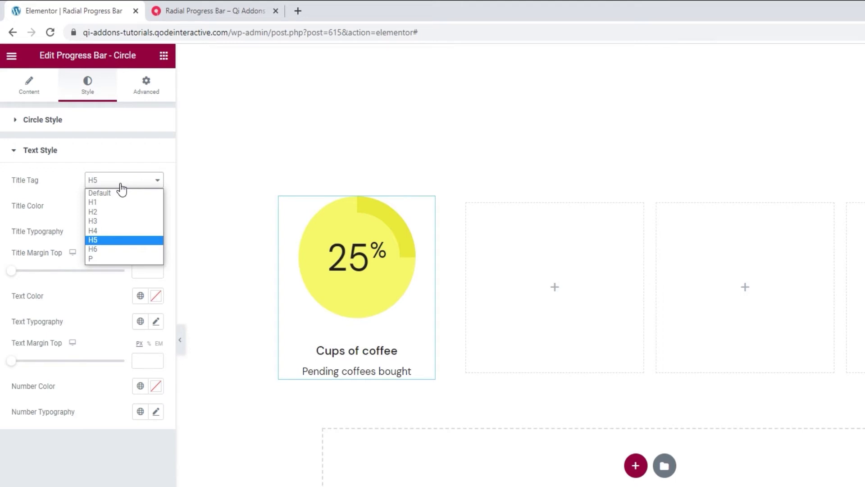
pyautogui.click(120, 185)
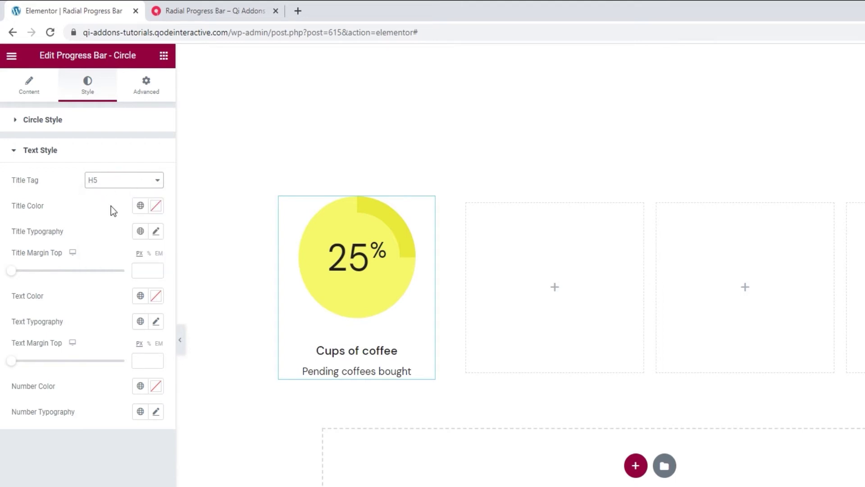
# Step: Try the red colour #D13838 on the title and reset the title colour
pyautogui.click(153, 206)
pyautogui.moveTo(114, 284)
pyautogui.mouseDown()
pyautogui.moveTo(108, 296)
pyautogui.moveTo(100, 293)
pyautogui.moveTo(120, 268)
pyautogui.mouseUp()
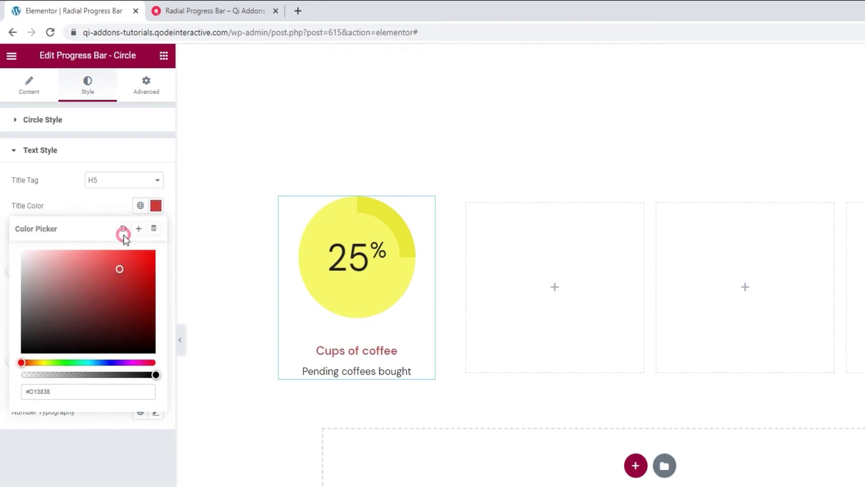
pyautogui.click(123, 229)
pyautogui.click(120, 206)
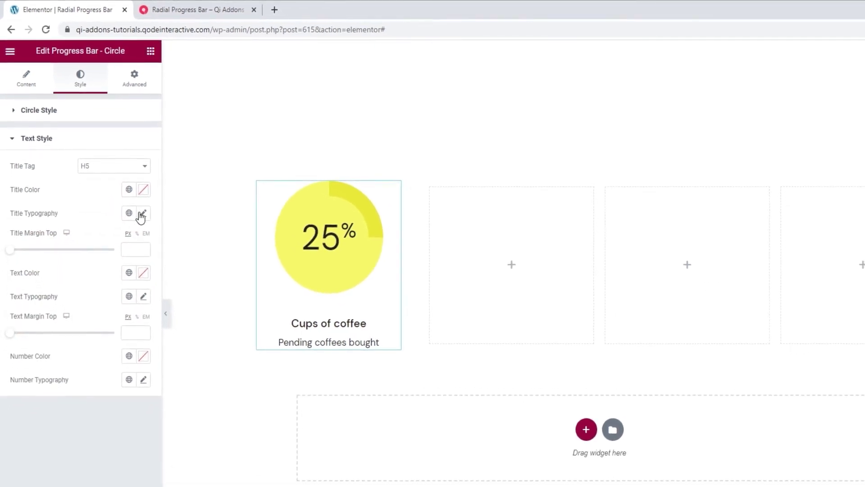
# Step: Open the title's typography settings and browse the available font families, leaving the family at Default
pyautogui.click(143, 214)
pyautogui.click(115, 267)
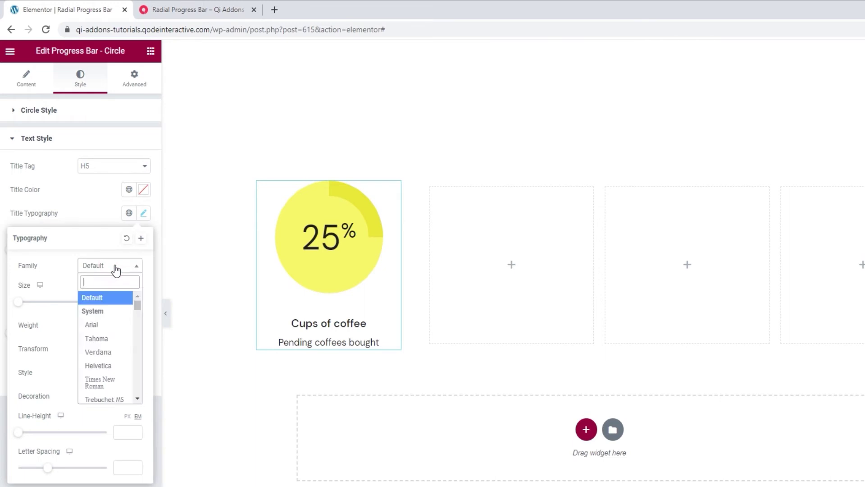
pyautogui.scroll(-4, 120, 311)
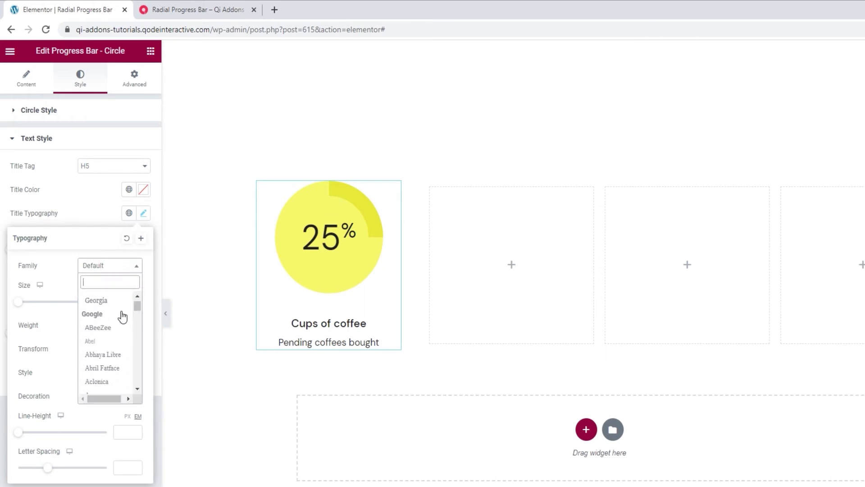
pyautogui.click(122, 270)
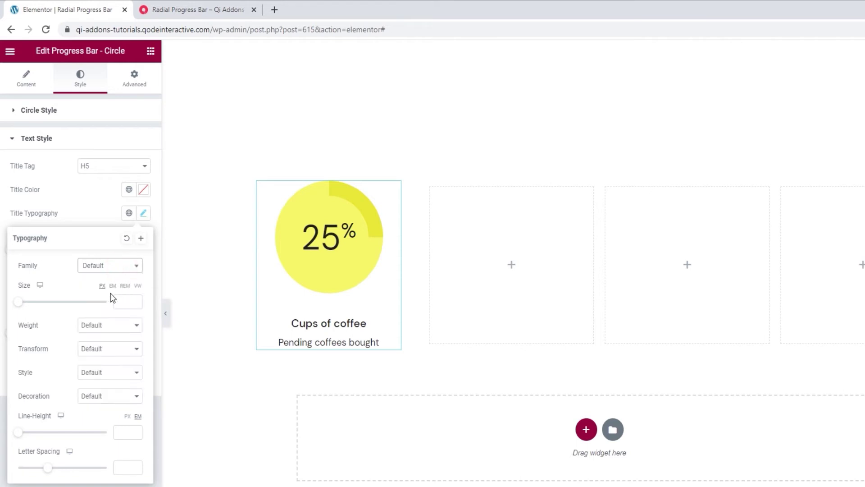
# Step: Try a larger font size on the title and clear the size value
pyautogui.moveTo(18, 301); pyautogui.dragTo(34, 305)
pyautogui.moveTo(130, 302); pyautogui.dragTo(103, 298)
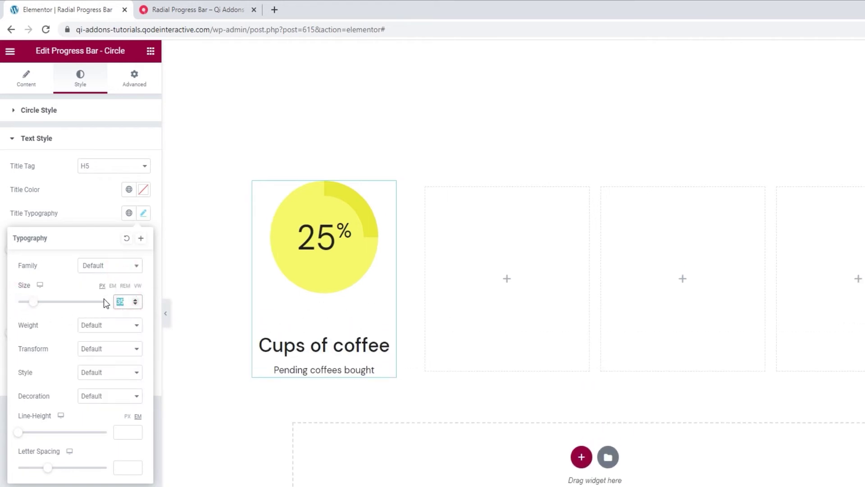
pyautogui.press('BackSpace')
# Step: Try the Bold and 200 font weights on the title and set the weight back to Default
pyautogui.click(88, 327)
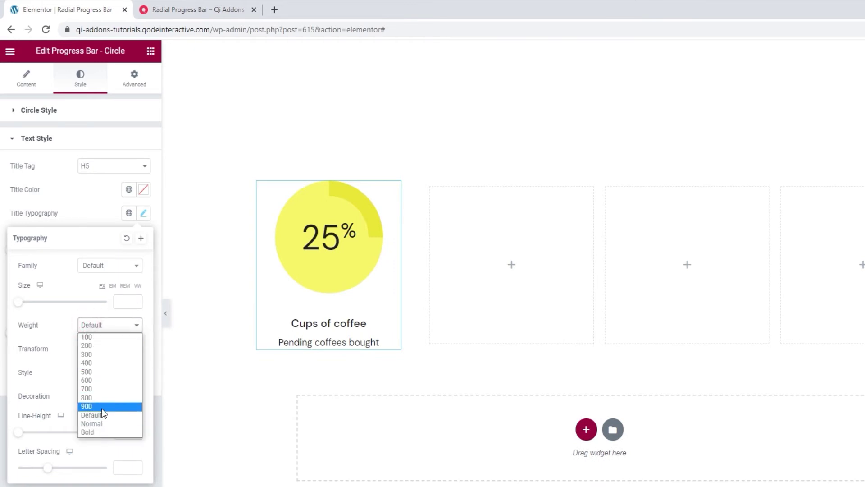
pyautogui.click(104, 433)
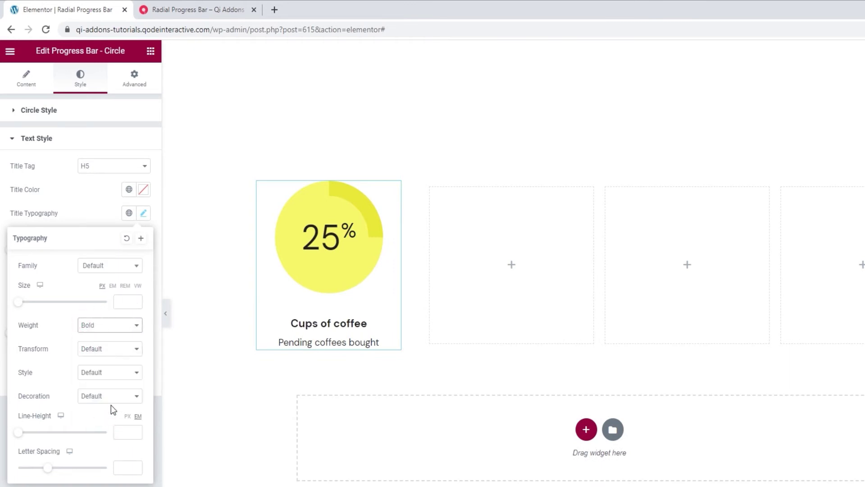
pyautogui.click(107, 328)
pyautogui.click(108, 346)
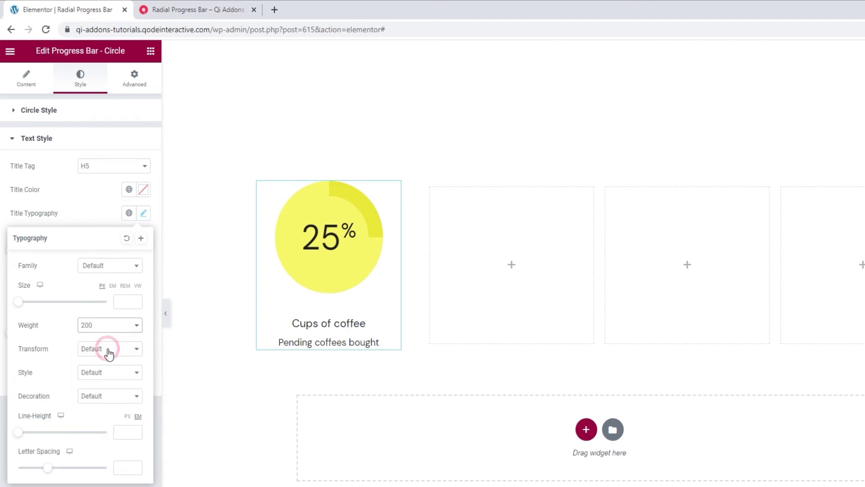
pyautogui.click(110, 324)
pyautogui.click(114, 415)
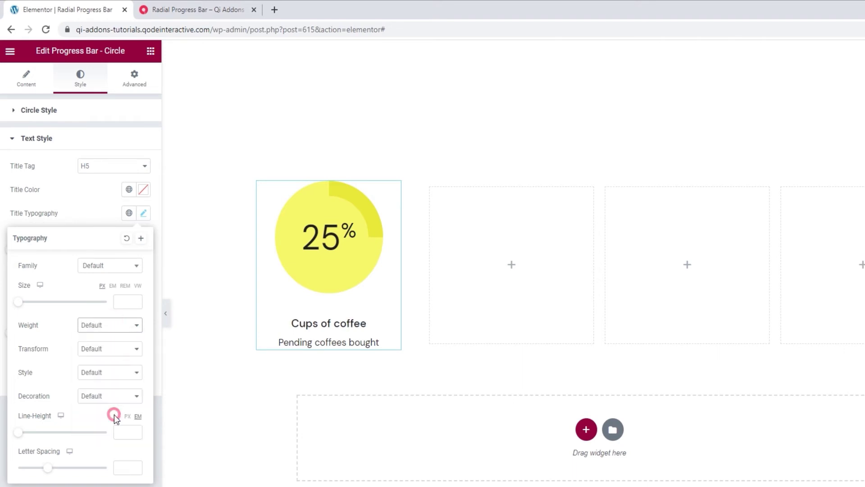
# Step: Try the Uppercase, Lowercase, Capitalize and Normal text transforms on the title and return the transform to Default
pyautogui.click(104, 356)
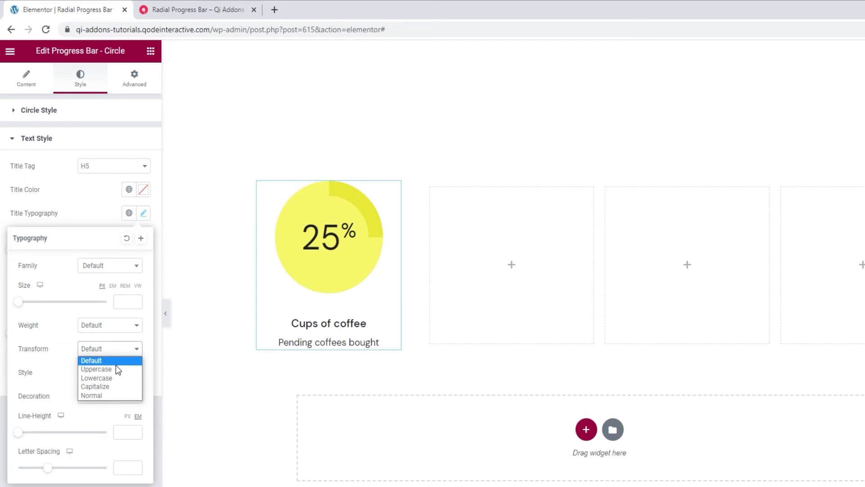
pyautogui.click(116, 368)
pyautogui.click(115, 349)
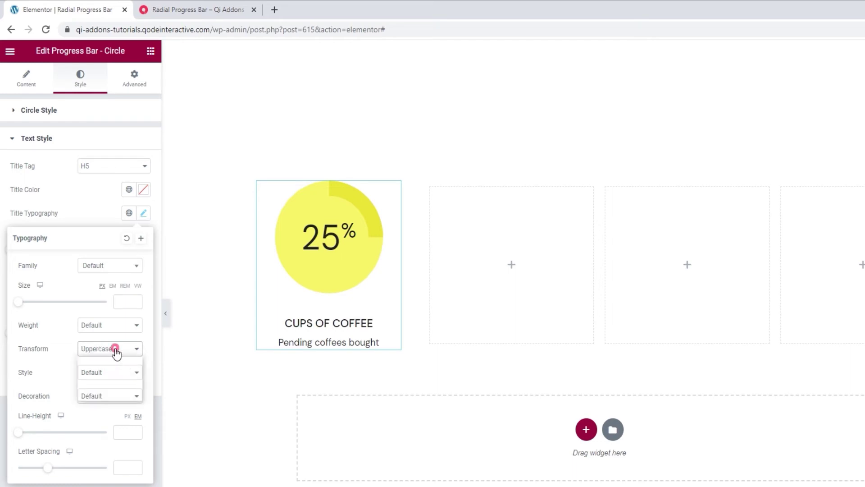
pyautogui.click(117, 378)
pyautogui.click(117, 350)
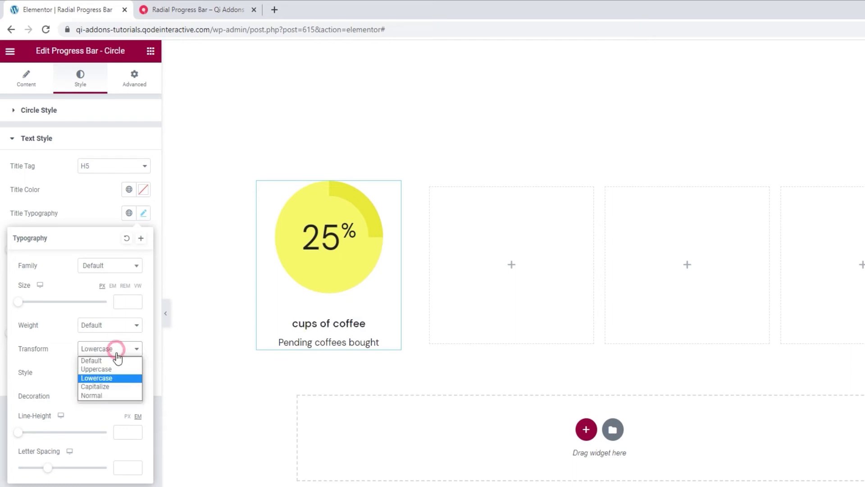
pyautogui.click(120, 386)
pyautogui.click(110, 350)
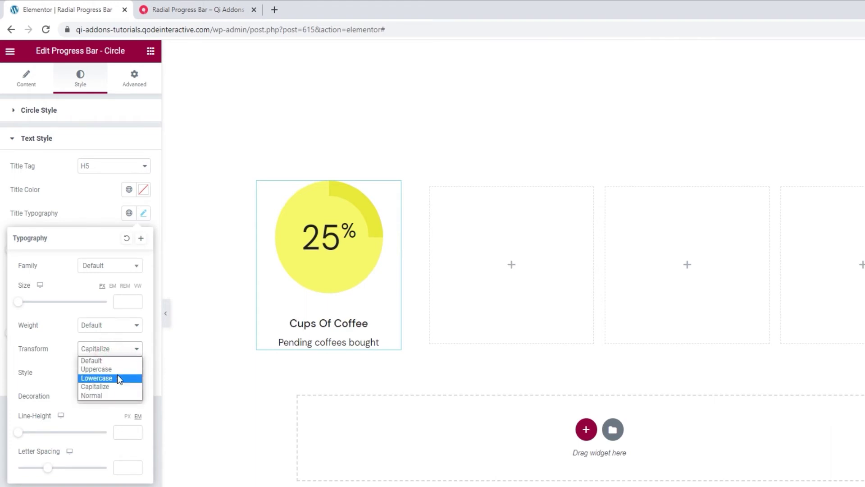
pyautogui.click(122, 396)
pyautogui.click(112, 350)
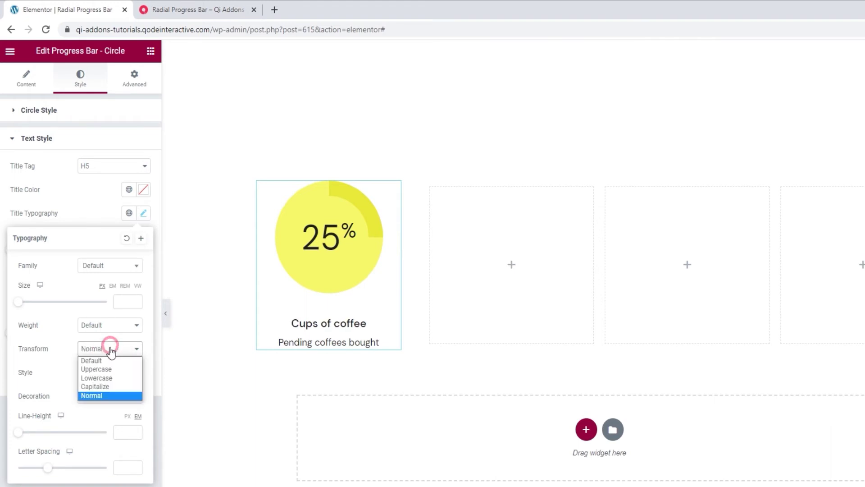
pyautogui.click(109, 361)
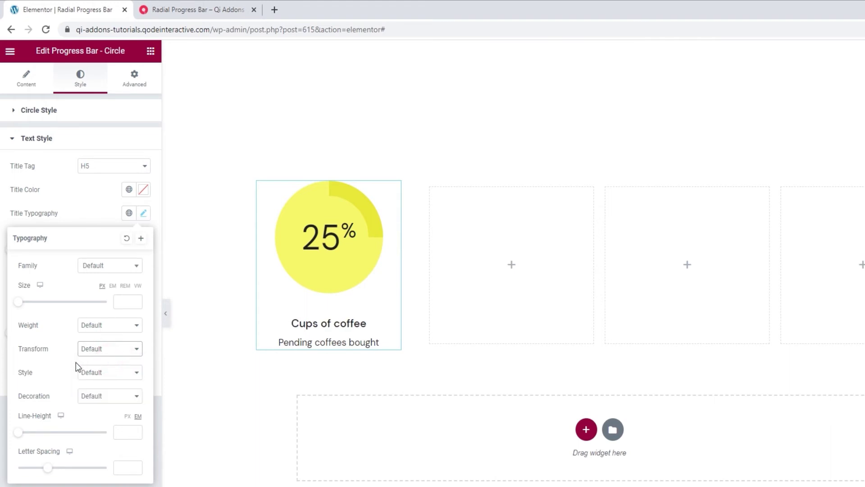
# Step: Try the Normal, Italic and Oblique font styles on the title and return the style to Default
pyautogui.click(112, 375)
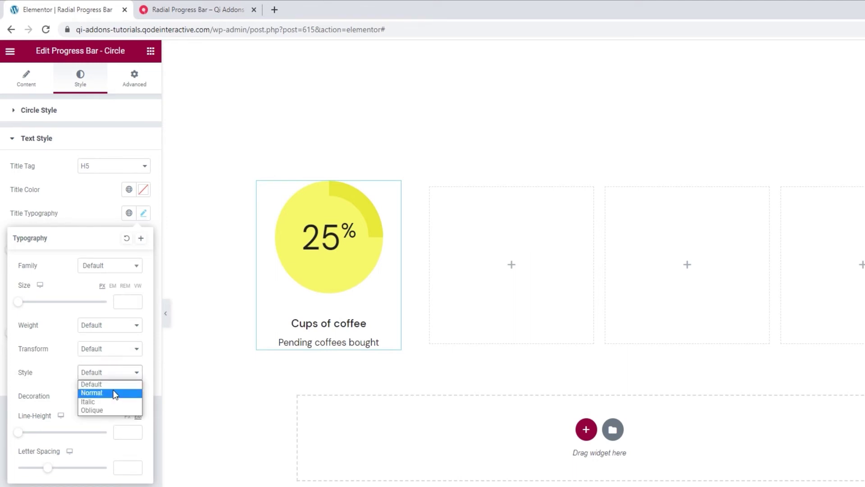
pyautogui.click(116, 394)
pyautogui.click(116, 376)
pyautogui.click(114, 401)
pyautogui.click(120, 375)
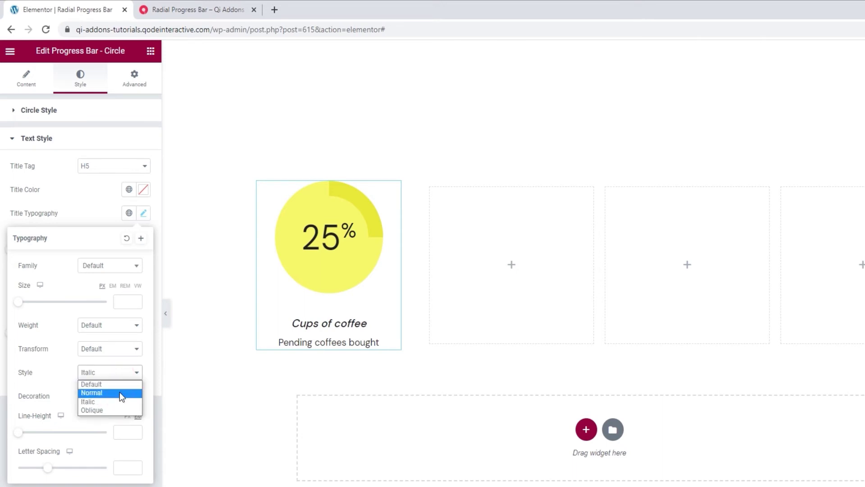
pyautogui.click(118, 410)
pyautogui.click(120, 375)
pyautogui.click(120, 384)
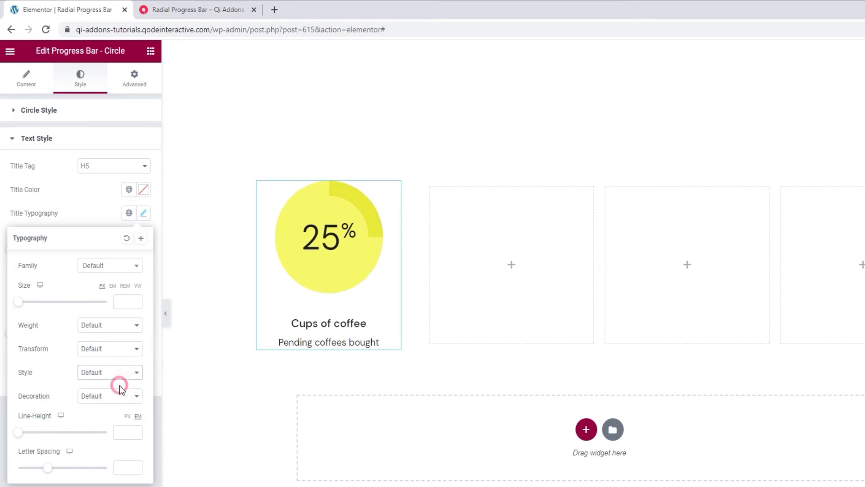
# Step: Try the title's text decoration options, including Line Through, and return the decoration to Default
pyautogui.click(116, 396)
pyautogui.click(114, 415)
pyautogui.click(119, 396)
pyautogui.click(119, 423)
pyautogui.click(119, 395)
pyautogui.click(114, 434)
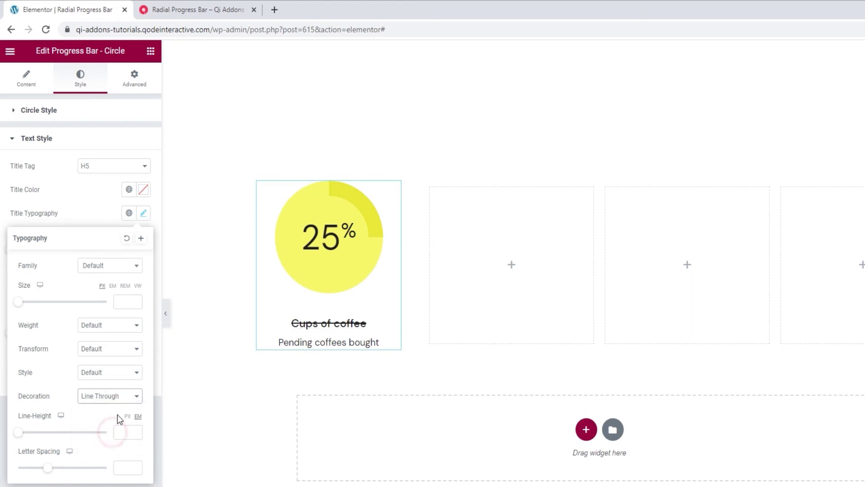
pyautogui.click(120, 397)
pyautogui.click(115, 437)
pyautogui.click(117, 396)
pyautogui.click(116, 406)
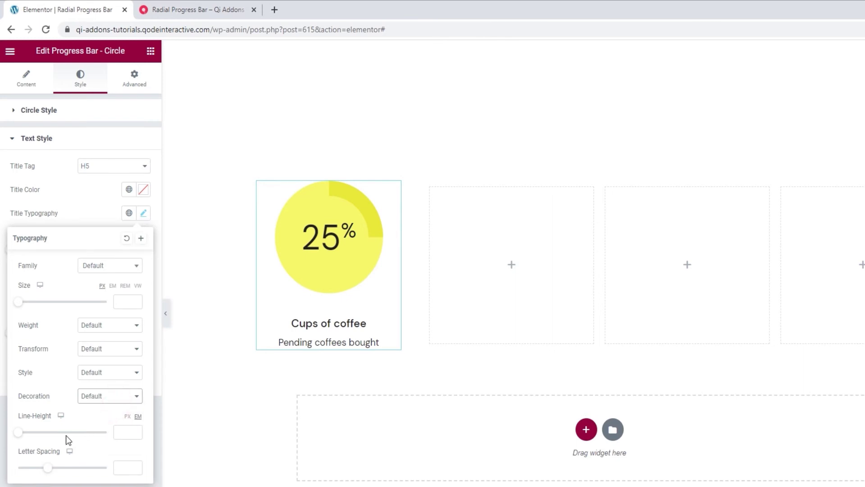
# Step: Try title line heights of 0.2 and 0.1 em and clear the line height value
pyautogui.click(21, 430)
pyautogui.moveTo(21, 430); pyautogui.dragTo(22, 435)
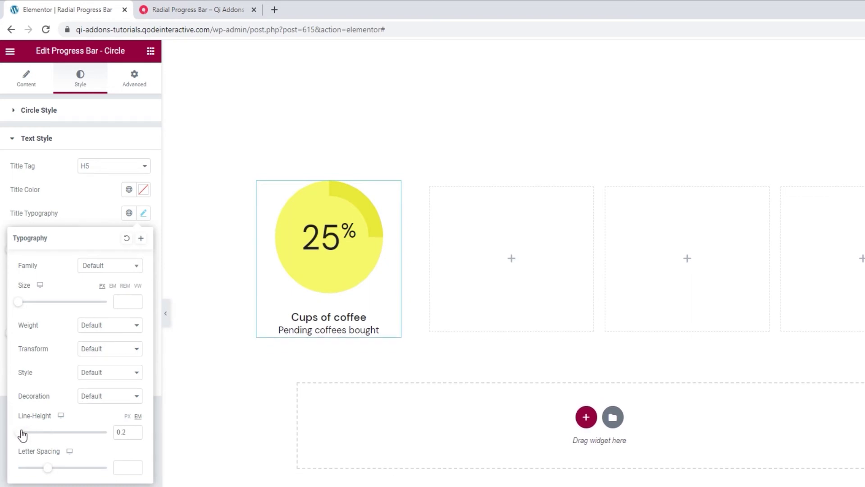
pyautogui.moveTo(23, 435); pyautogui.dragTo(20, 435)
pyautogui.doubleClick(118, 433)
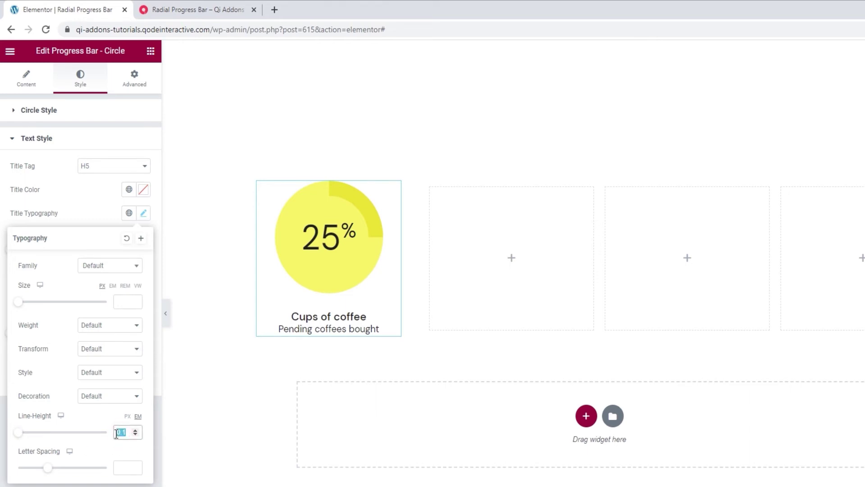
pyautogui.press('BackSpace')
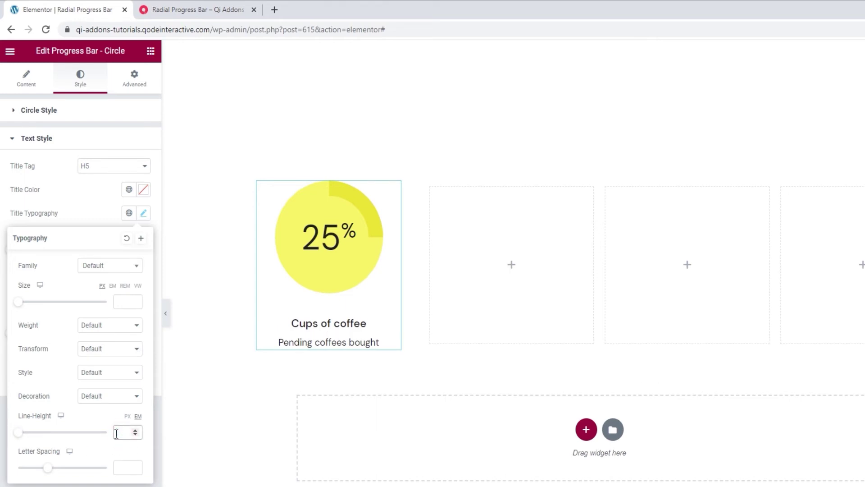
# Step: Try a title letter spacing of 1.6 and clear the letter spacing value
pyautogui.moveTo(48, 467); pyautogui.dragTo(59, 470)
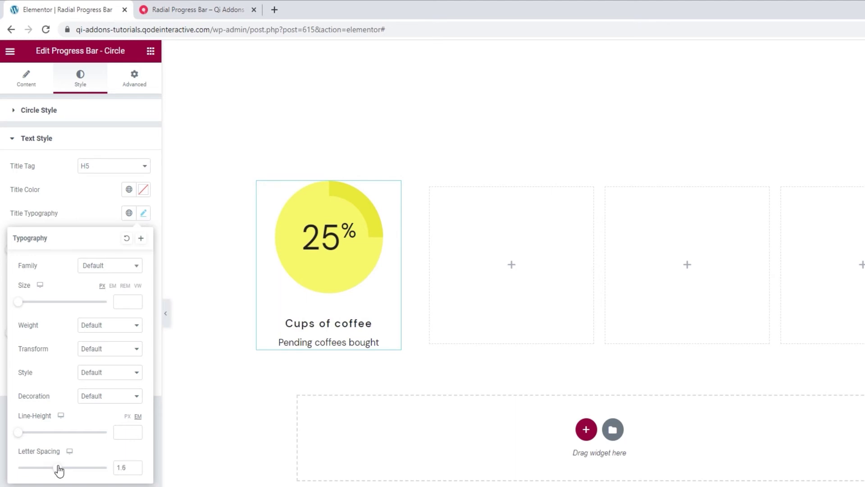
pyautogui.moveTo(133, 469); pyautogui.dragTo(106, 475)
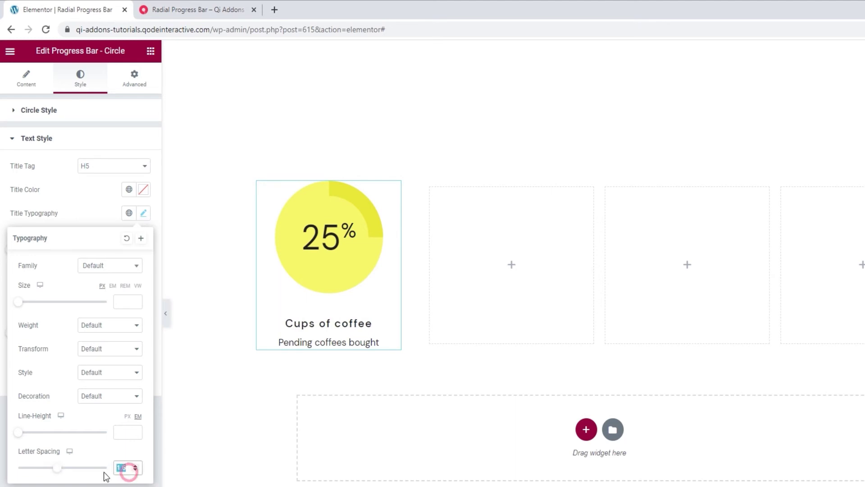
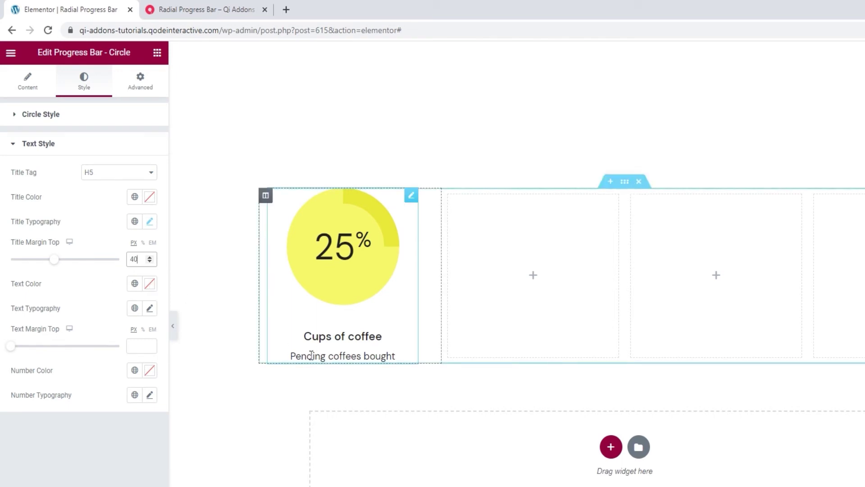
# Step: Try a custom red shade as the text color of the description and reset it to default
pyautogui.click(150, 284)
pyautogui.moveTo(131, 330)
pyautogui.mouseDown()
pyautogui.moveTo(112, 363)
pyautogui.moveTo(96, 355)
pyautogui.mouseUp()
pyautogui.click(120, 310)
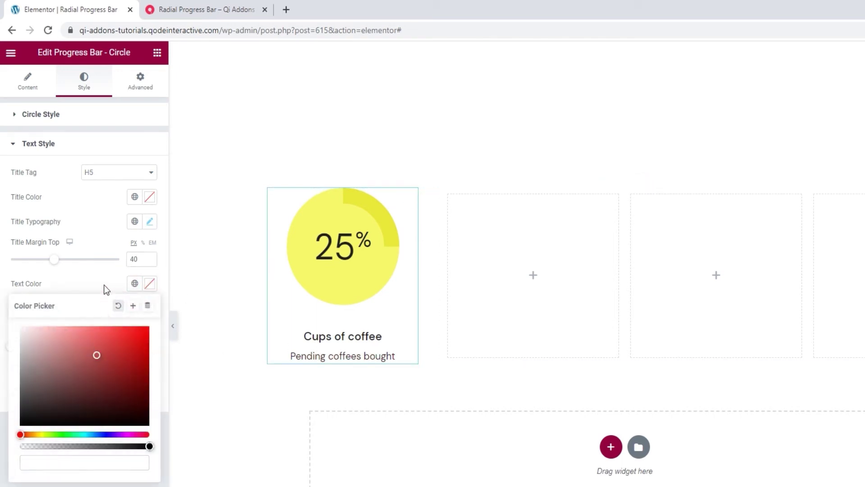
pyautogui.click(104, 284)
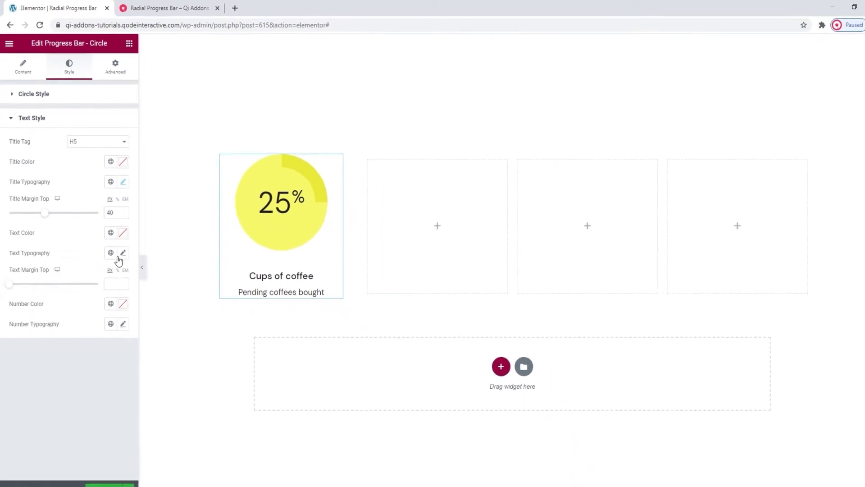
# Step: Review the description text's typography options and set the text's top margin to 8 px
pyautogui.click(121, 256)
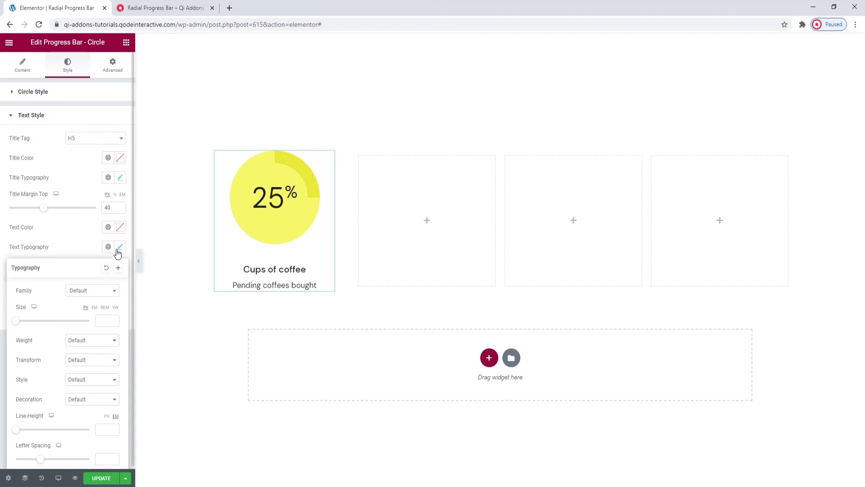
pyautogui.click(88, 246)
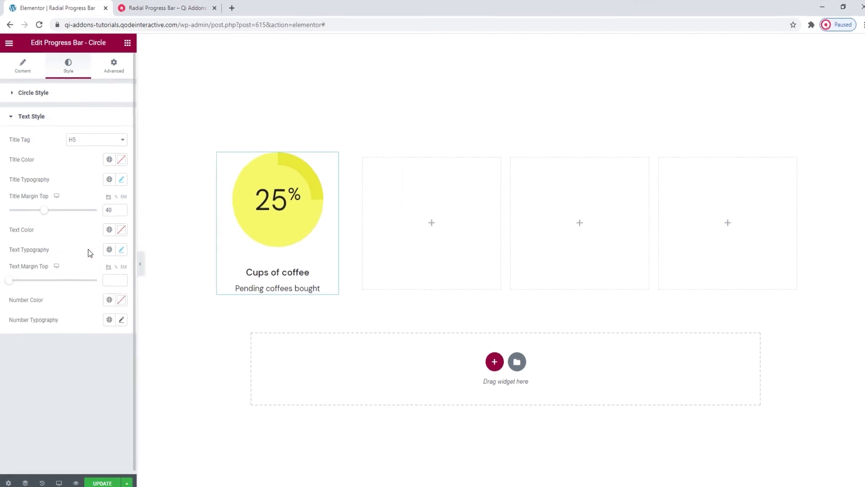
pyautogui.click(135, 341)
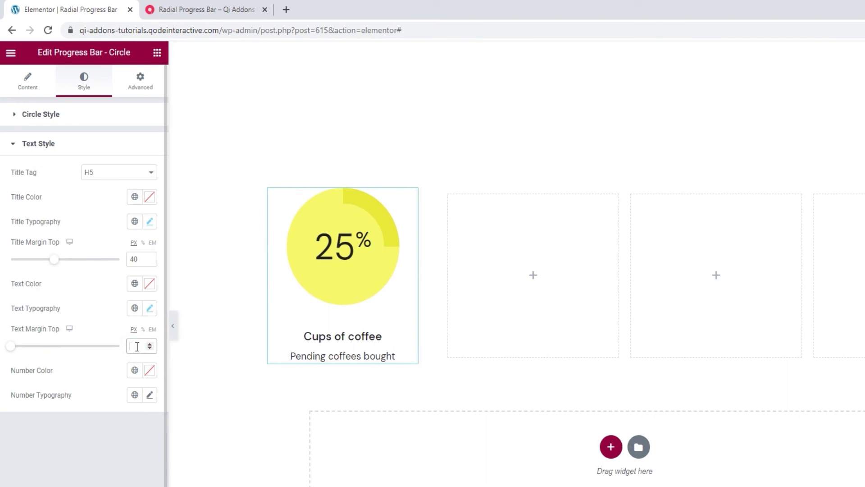
pyautogui.write('8')
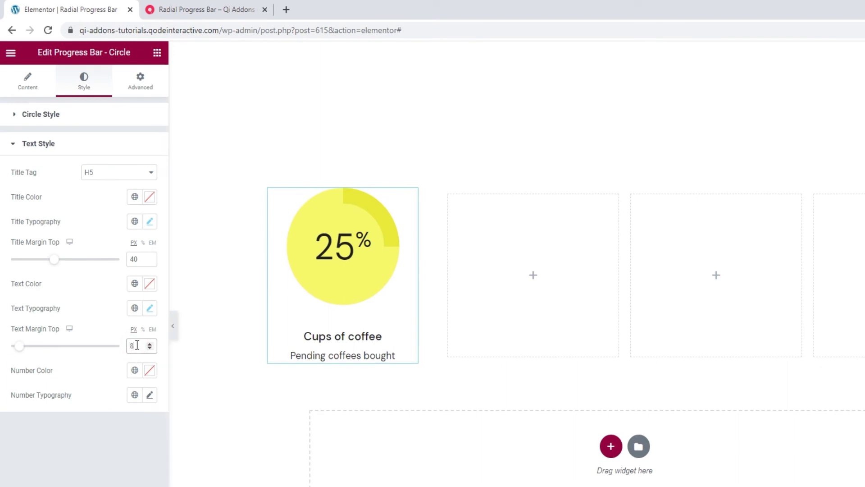
pyautogui.click(114, 330)
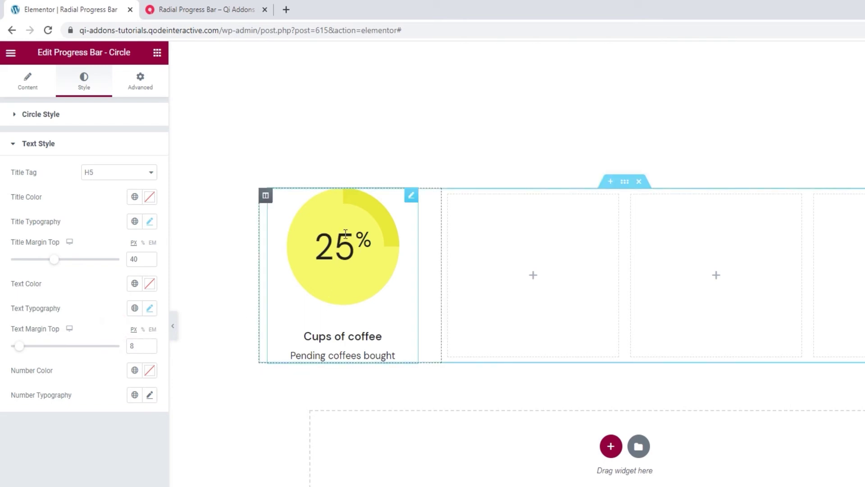
# Step: Set the color of the percentage number to #1e1e1e
pyautogui.click(150, 370)
pyautogui.click(68, 486)
pyautogui.write('#571616')
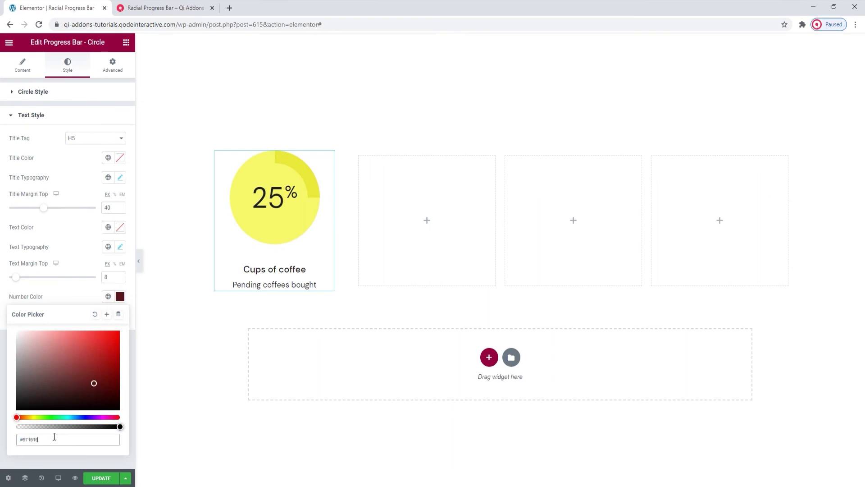
pyautogui.doubleClick(52, 440)
pyautogui.write('1e1e1e')
pyautogui.click(77, 292)
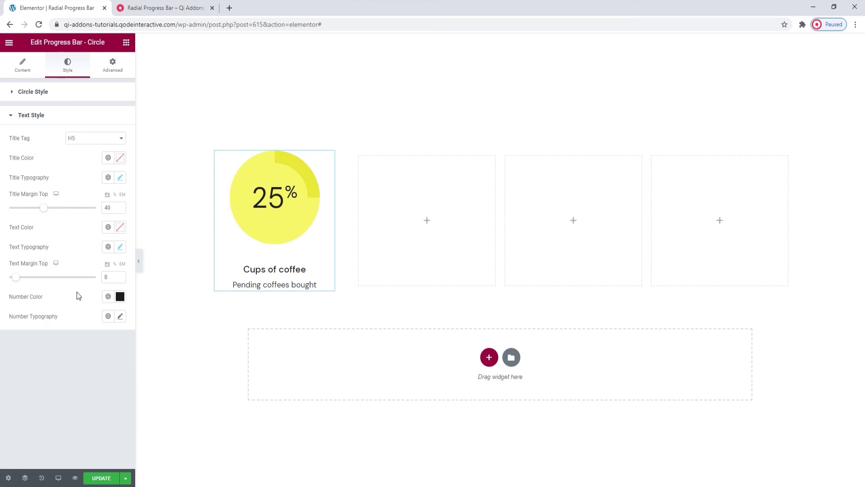
# Step: Set the percentage number's typography to a size of 55 px and a weight of 500
pyautogui.click(120, 316)
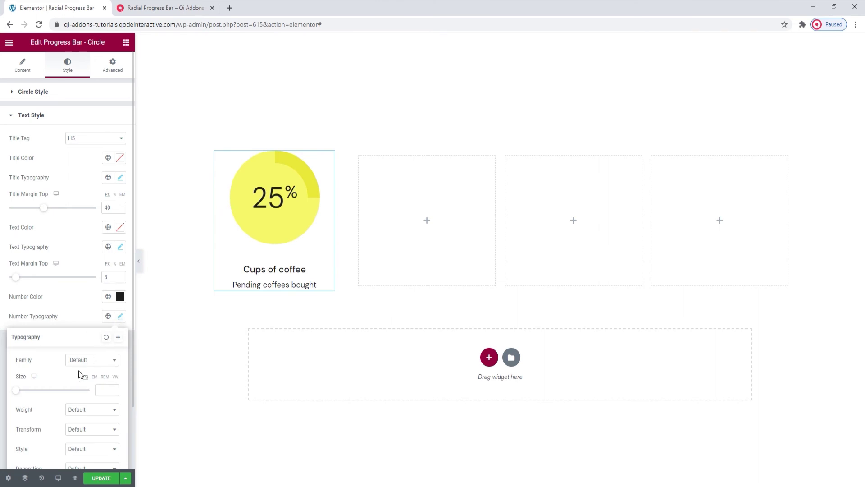
pyautogui.scroll(-3, 78, 378)
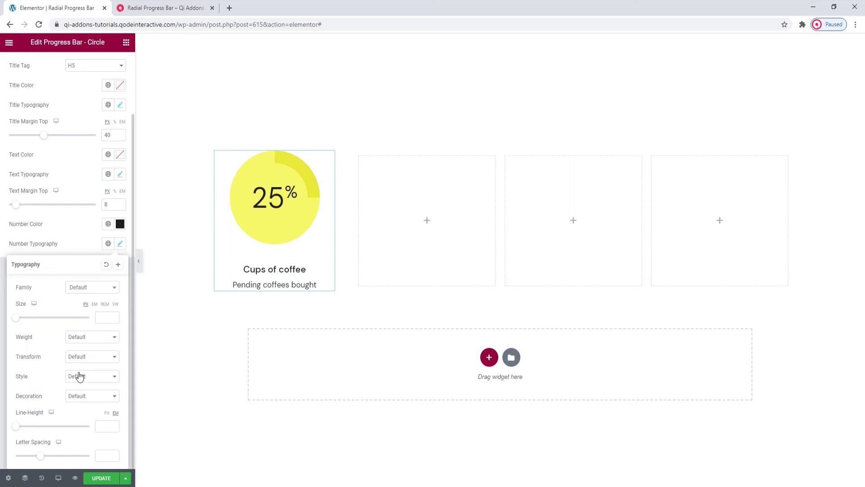
pyautogui.click(107, 317)
pyautogui.write('55')
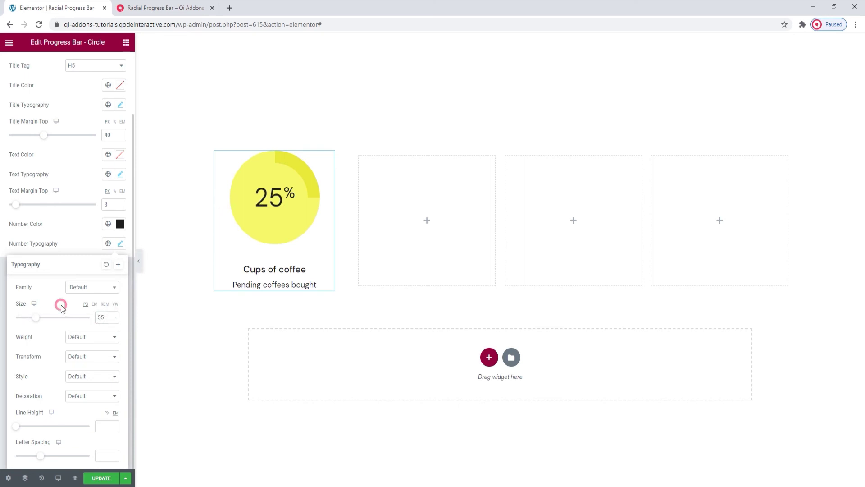
pyautogui.click(77, 341)
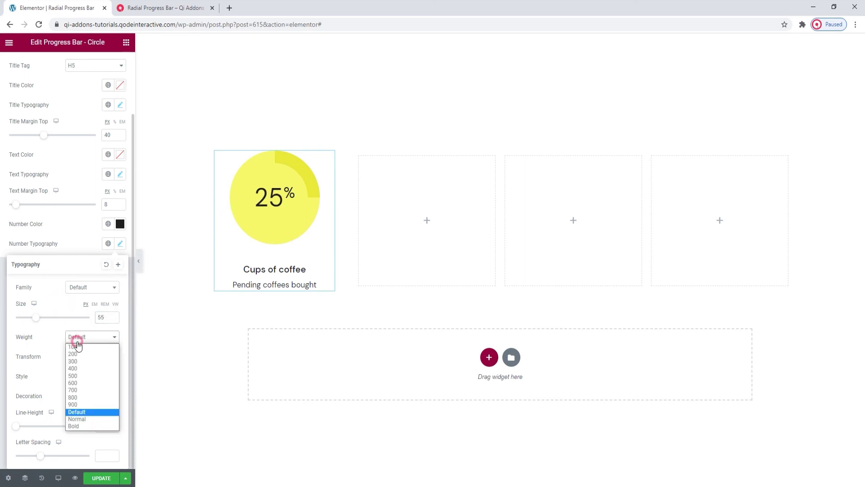
pyautogui.click(90, 375)
pyautogui.click(79, 240)
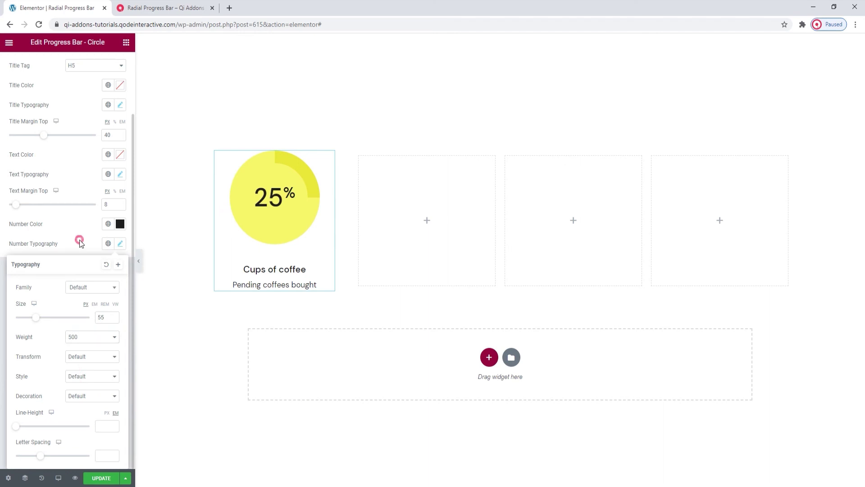
pyautogui.scroll(2, 81, 244)
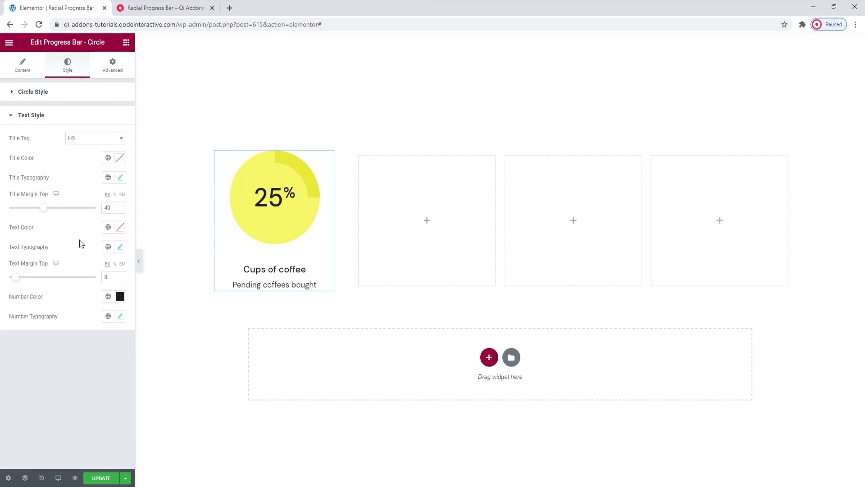
# Step: Duplicate the Cups of coffee progress bar and move the copy into the empty second column
pyautogui.rightClick(265, 216)
pyautogui.click(293, 240)
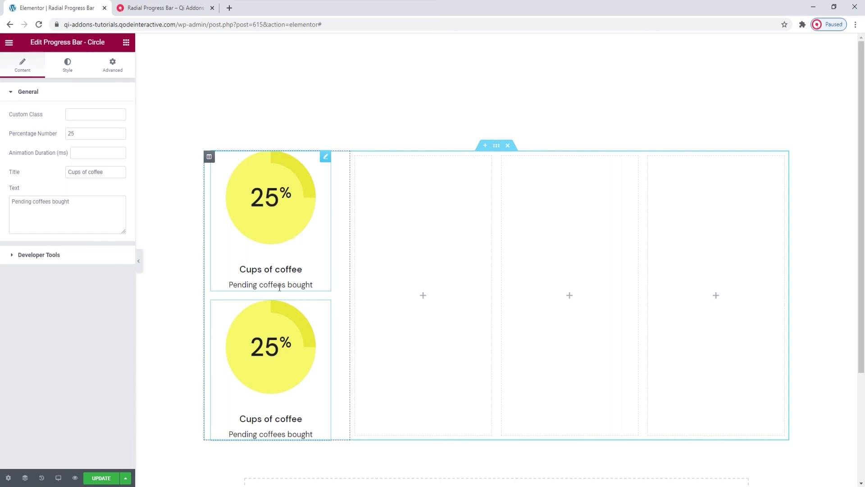
pyautogui.moveTo(271, 332); pyautogui.dragTo(420, 241)
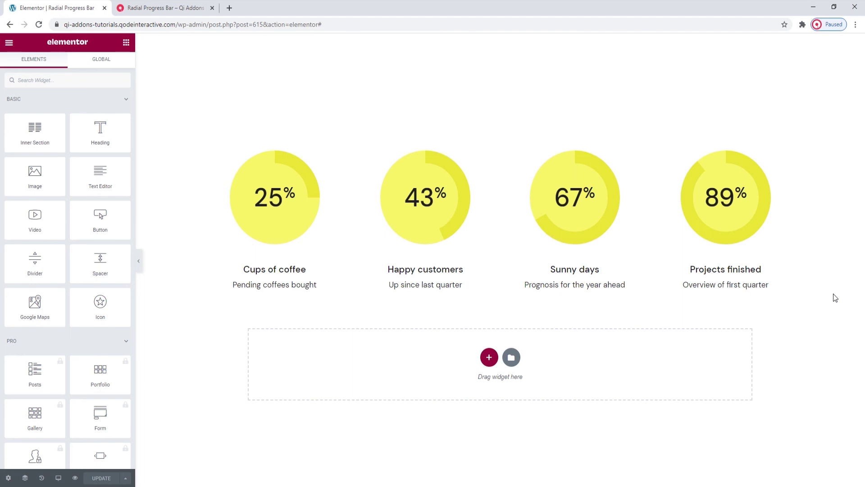
# Step: Switch to the Qi Addons Radial Progress Bar page and look through its example progress bar styles
pyautogui.click(169, 9)
pyautogui.click(842, 463)
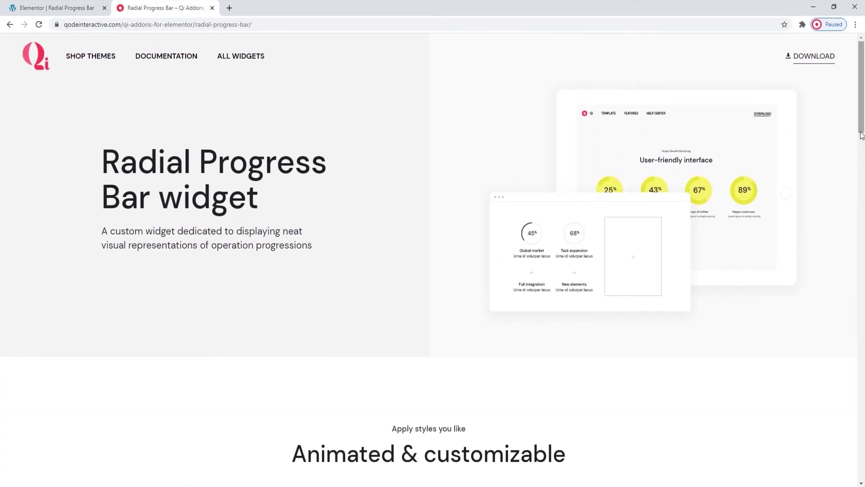
pyautogui.moveTo(861, 128); pyautogui.dragTo(863, 425)
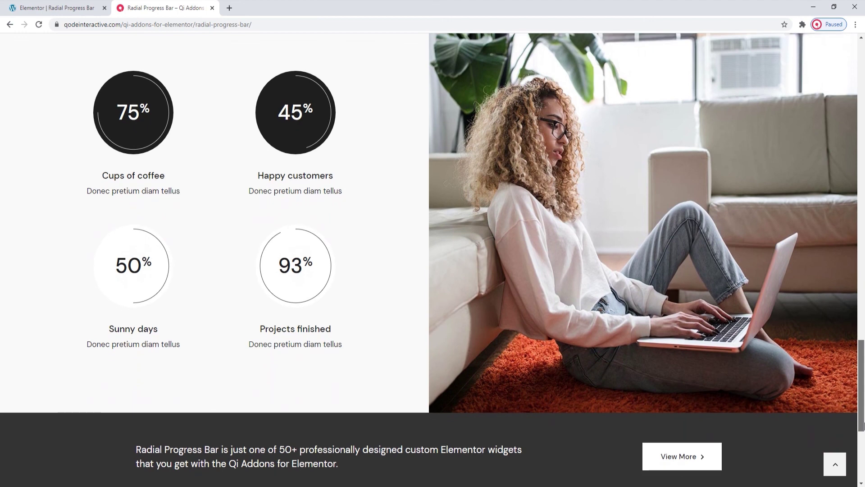